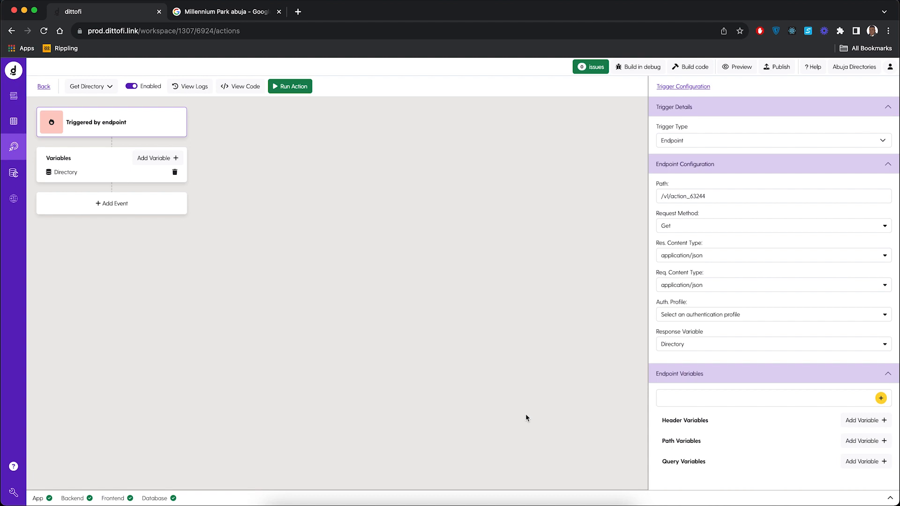
Step: Add a Number query variable with label and name id to the Get Directory endpoint
click(14, 125)
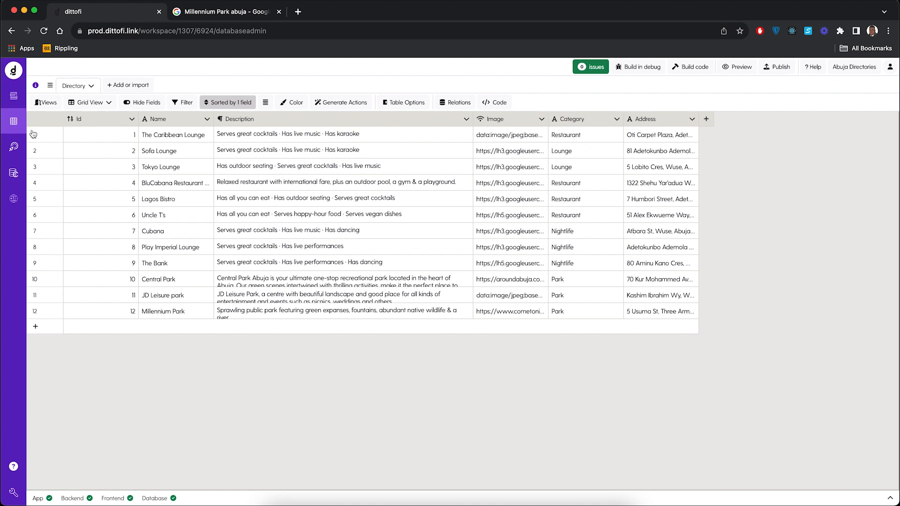
click(14, 148)
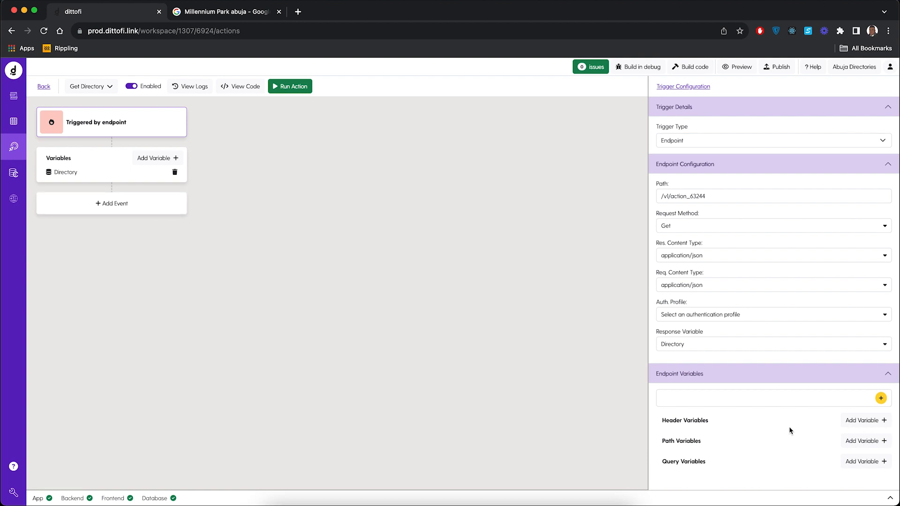
click(857, 462)
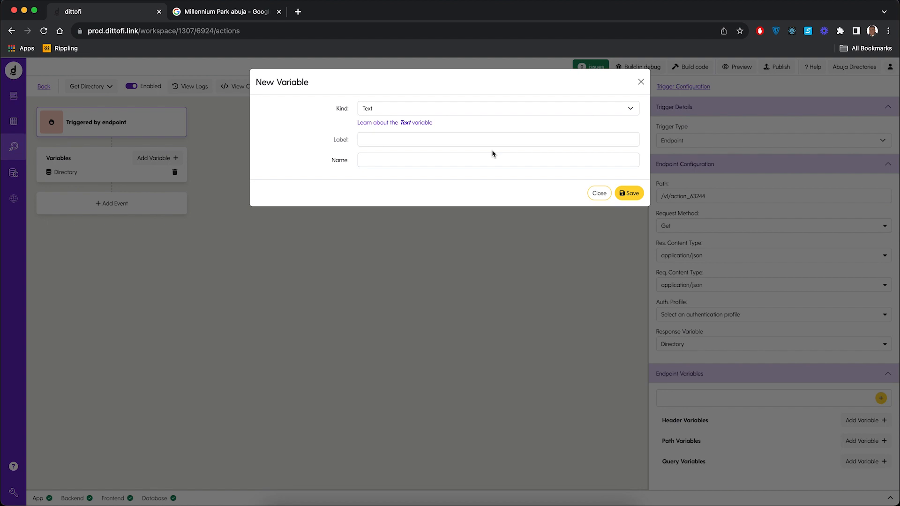
click(414, 108)
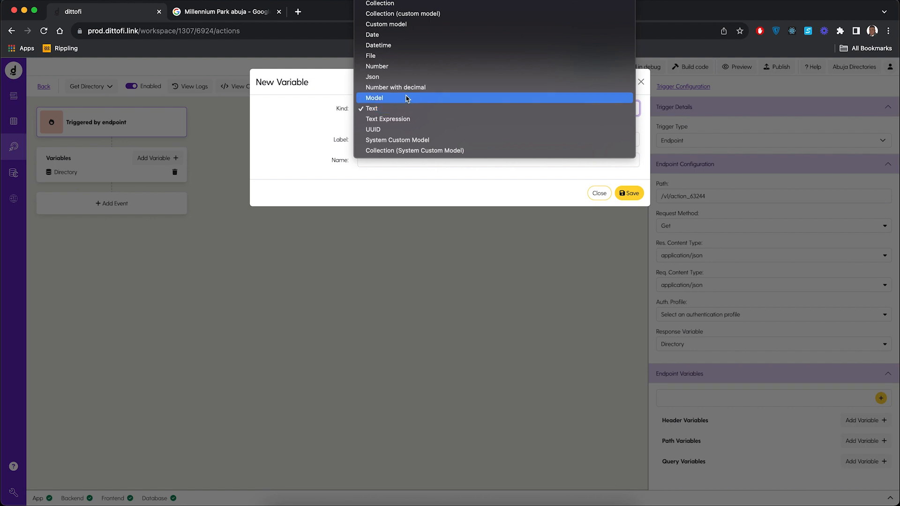
click(389, 70)
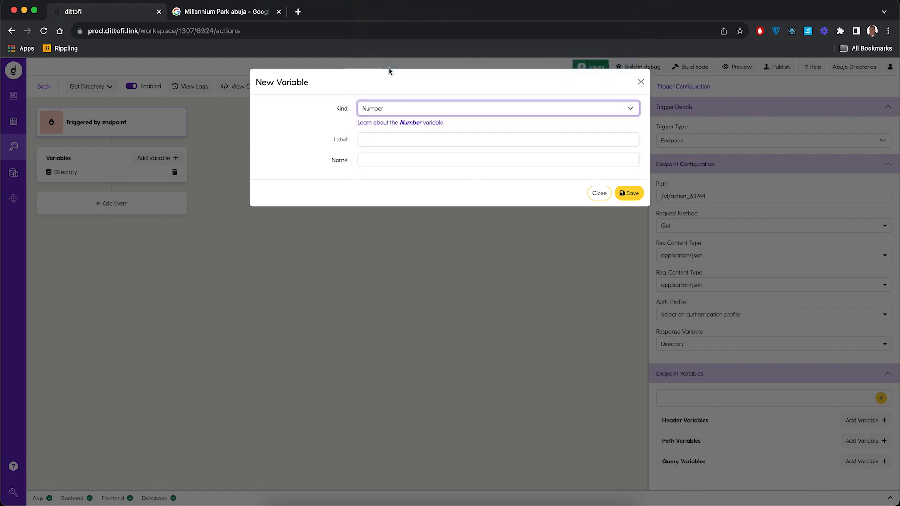
click(377, 137)
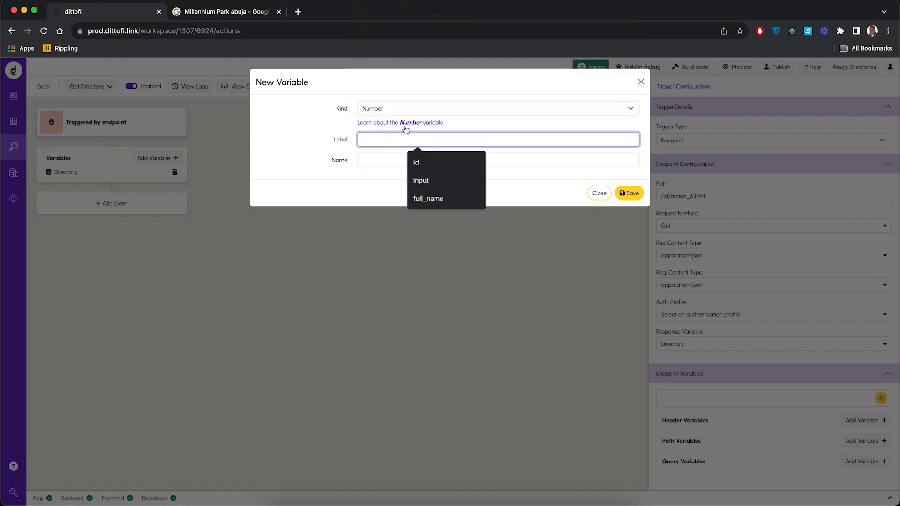
text(id)
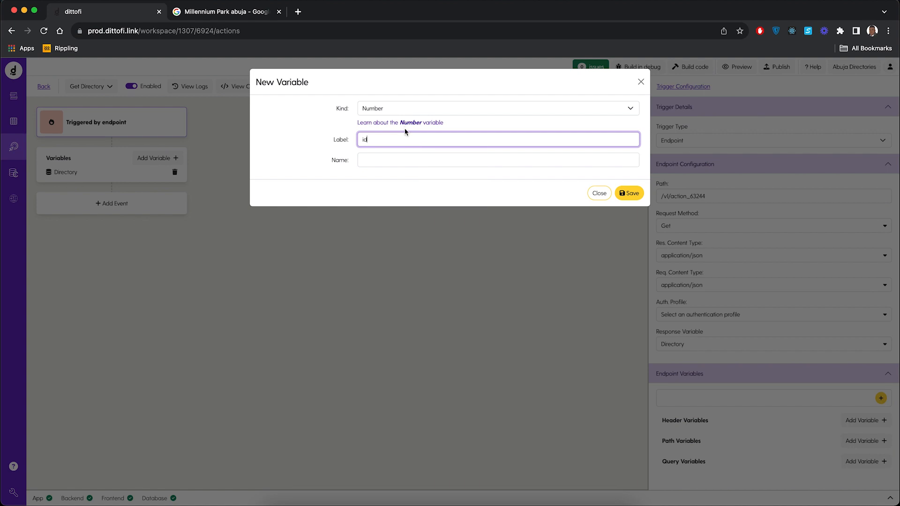
click(394, 159)
text(id)
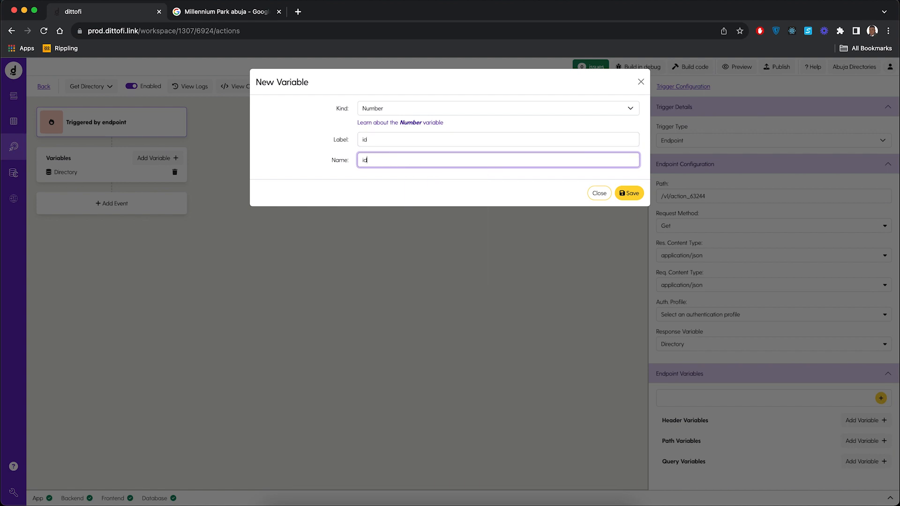
click(621, 199)
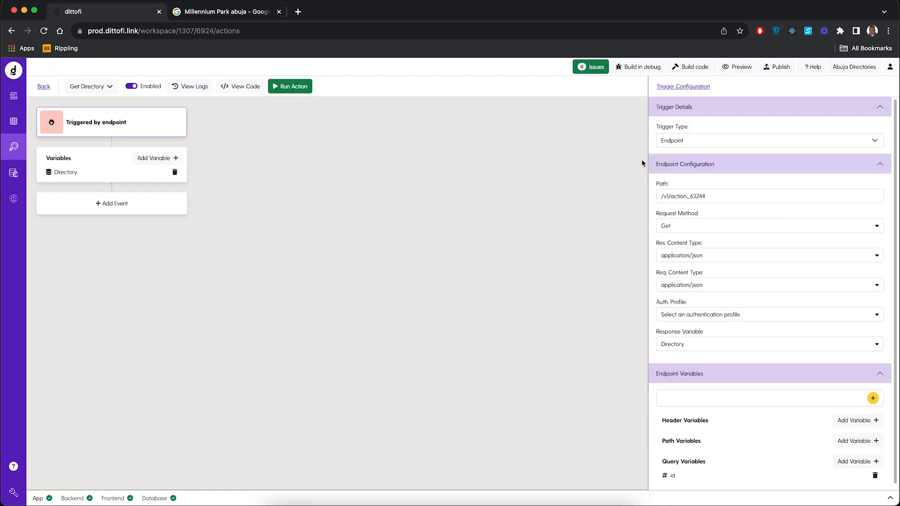
Step: Build the code and run the Get Directory action with query ID 1, reviewing the endpoint response
click(695, 69)
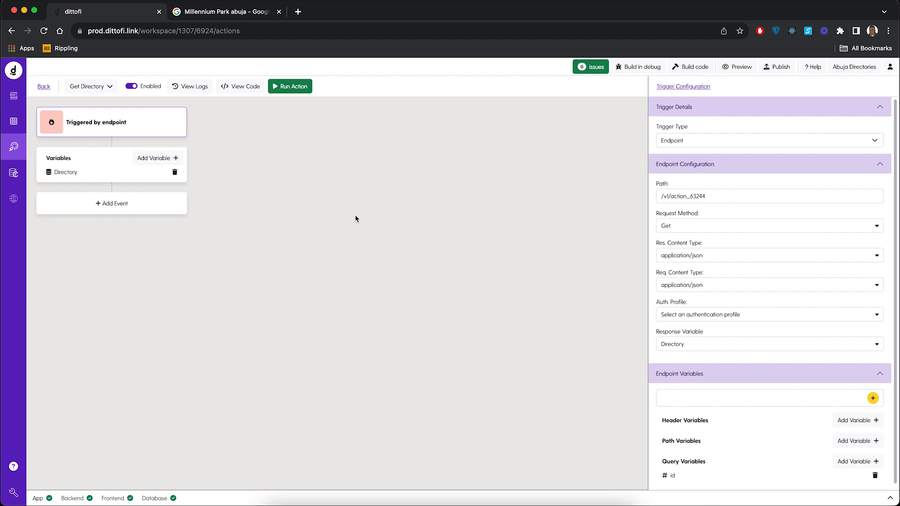
click(297, 91)
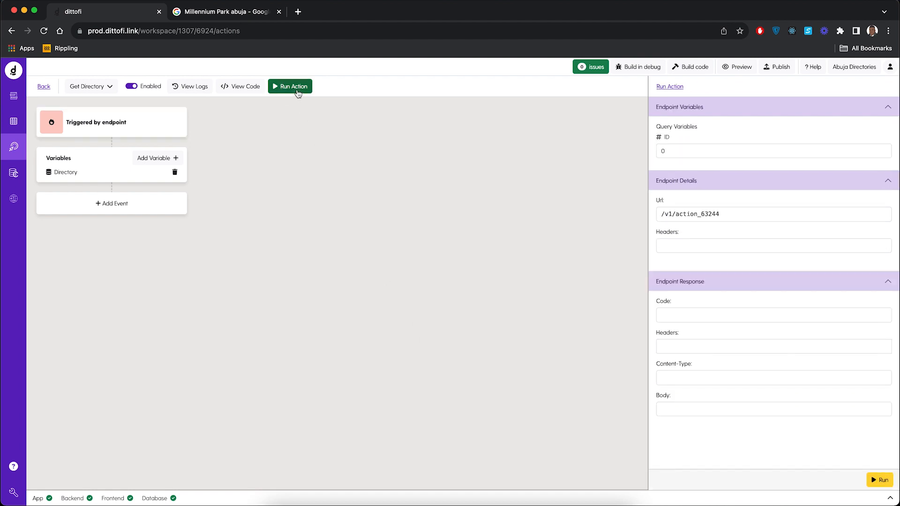
click(674, 152)
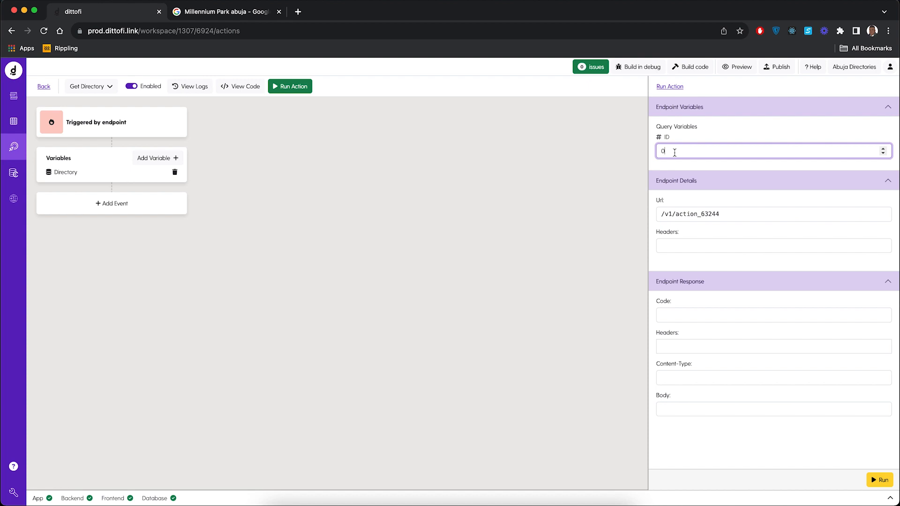
key(BackSpace)
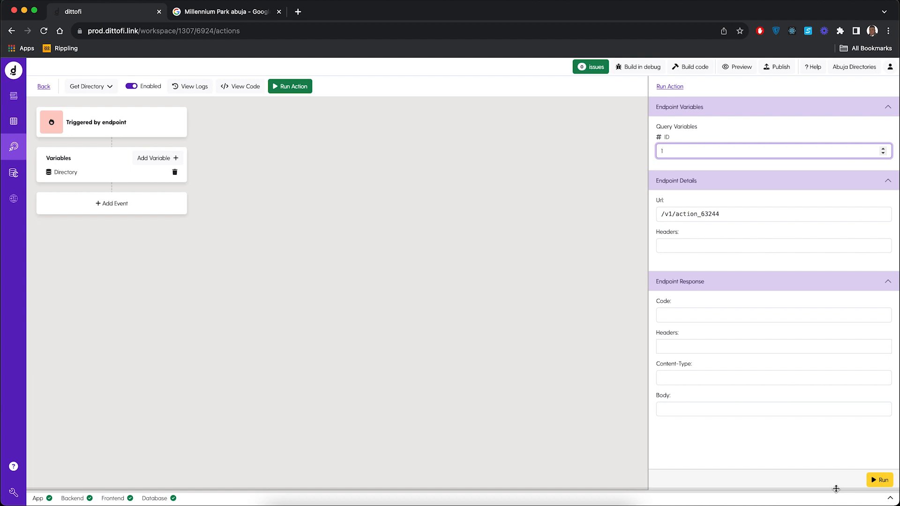
click(882, 483)
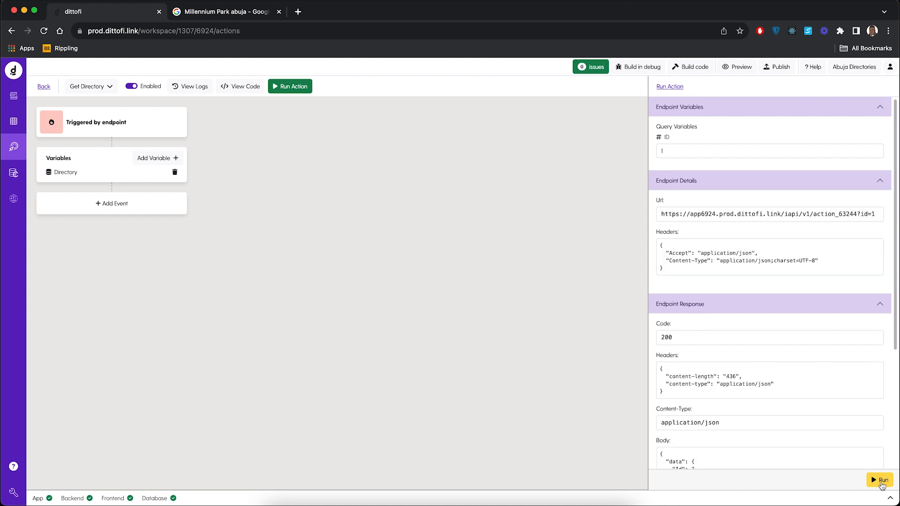
scroll(768, 399, down, 3)
scroll(767, 398, down, 2)
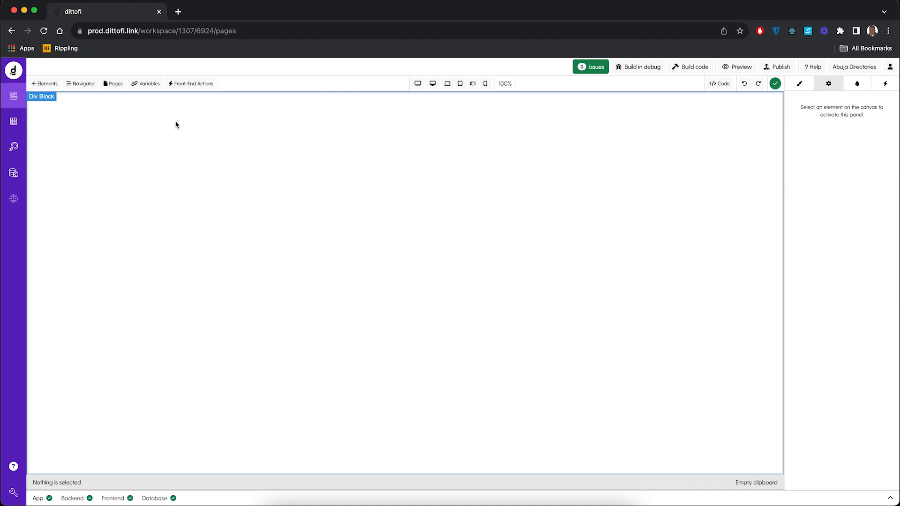
Step: Install the Marketplace Components library for the page's elements
click(46, 84)
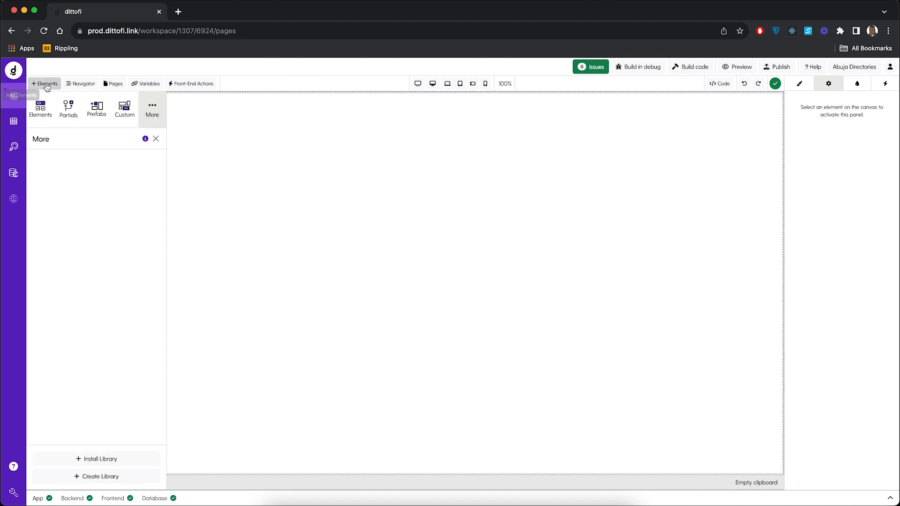
click(108, 461)
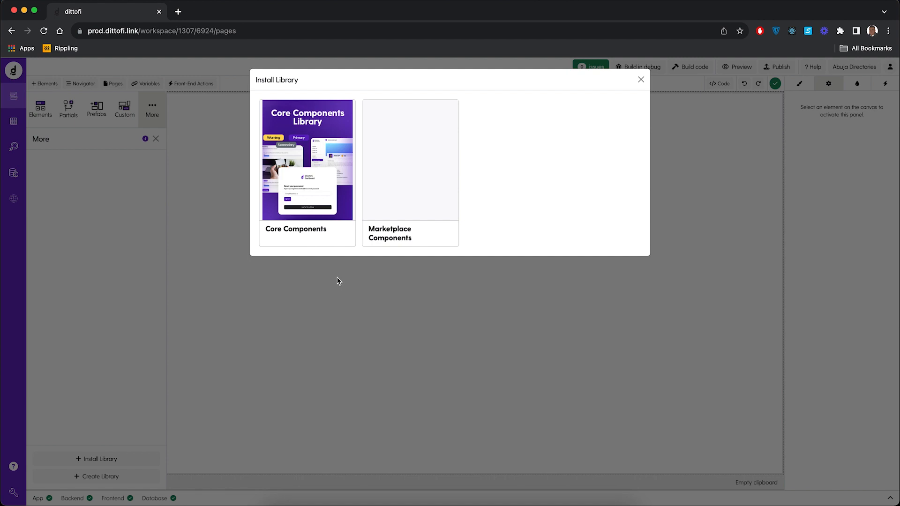
mouse_move(384, 227)
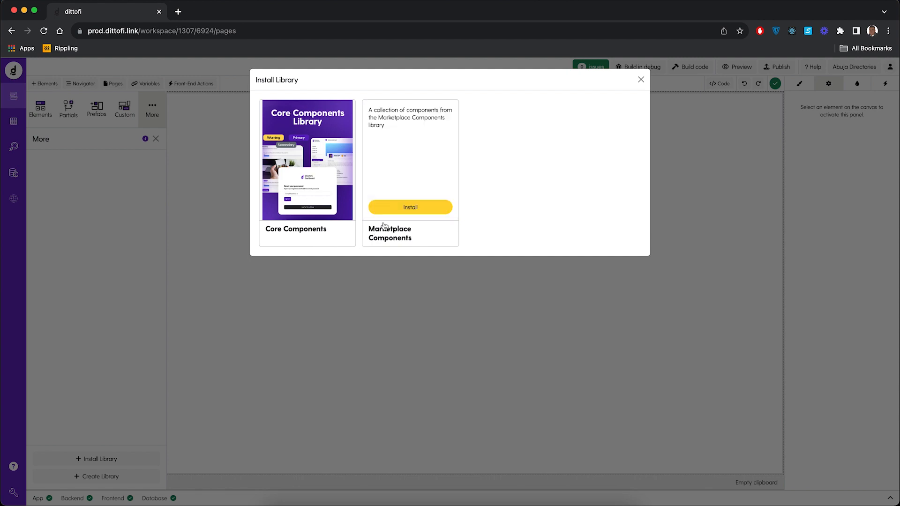
click(420, 208)
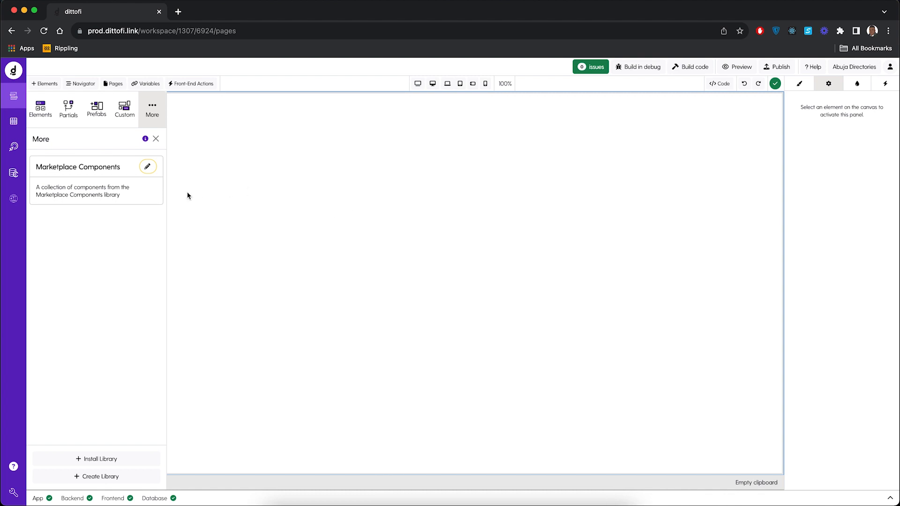
Step: Place the Listings dashboard from Marketplace Components on the blank page canvas
click(97, 171)
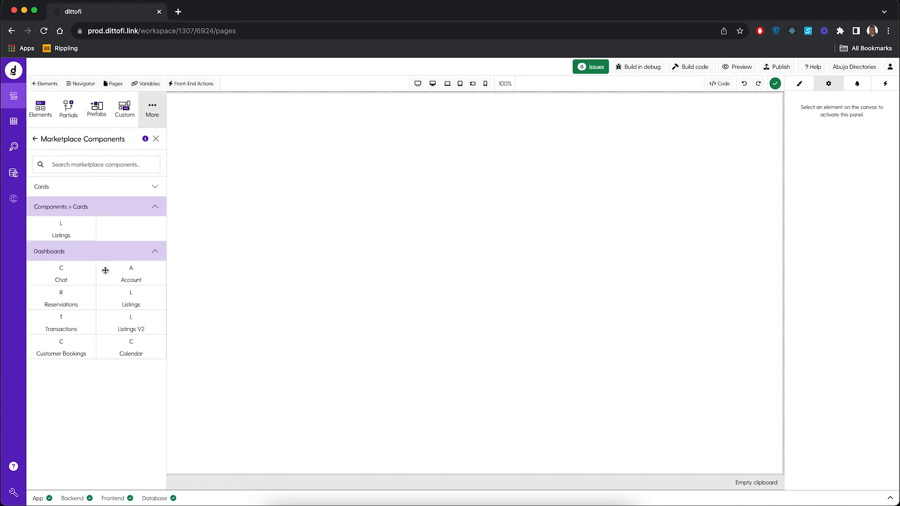
click(126, 298)
drag(134, 296, 364, 182)
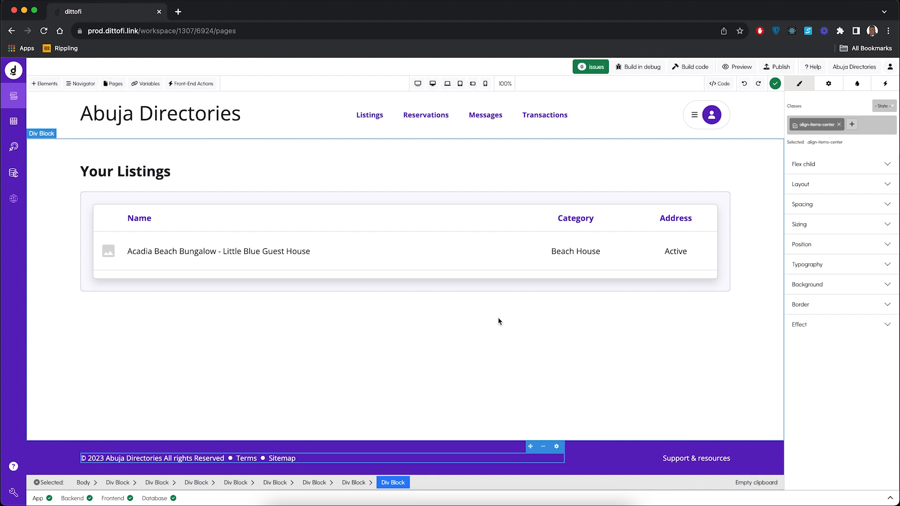
Step: Preview the Abuja Directories app and look through the Your Listings table of names, categories and addresses
click(739, 70)
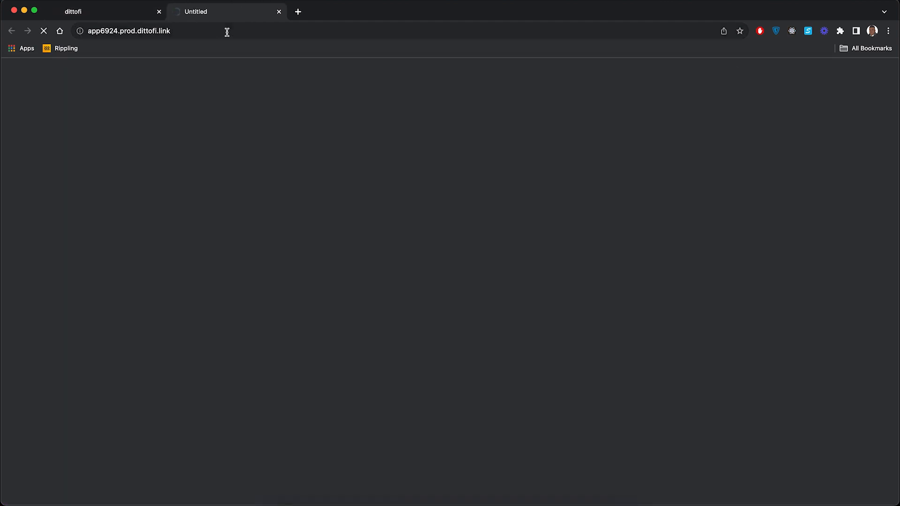
click(196, 29)
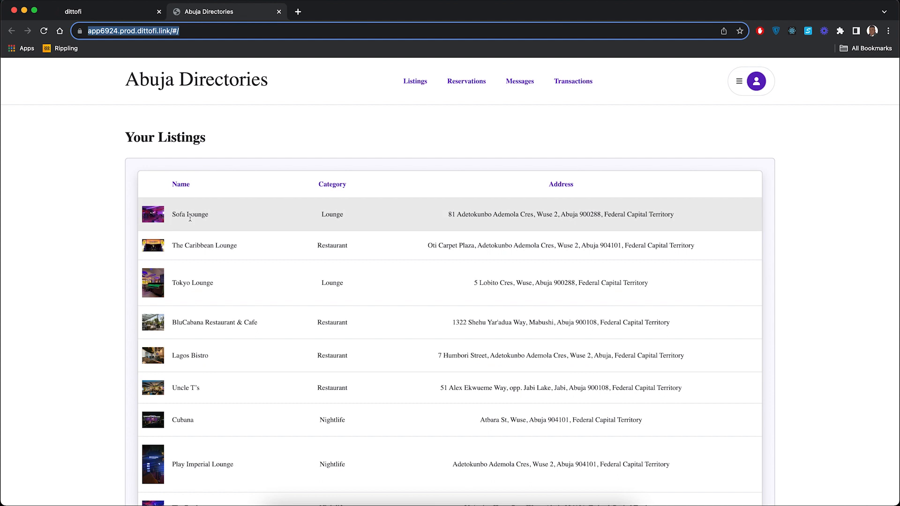
scroll(210, 268, down, 5)
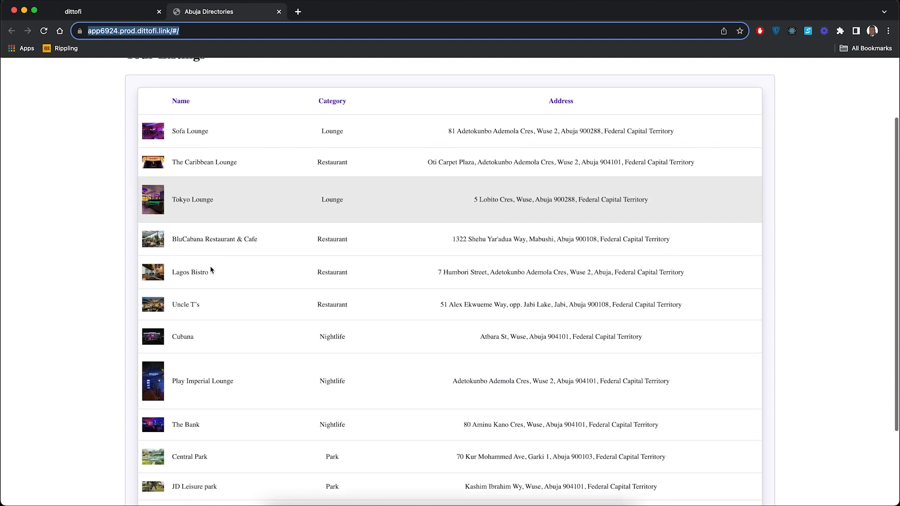
scroll(210, 267, down, 3)
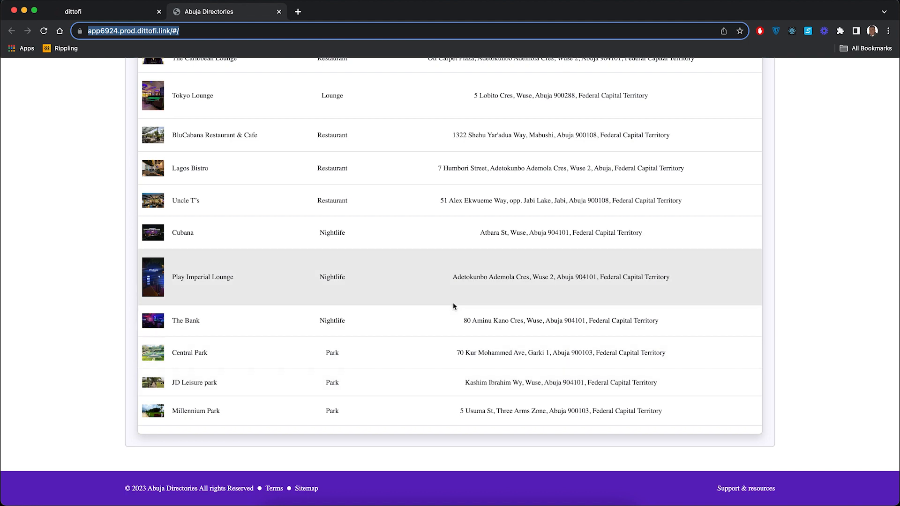
scroll(453, 302, up, 3)
scroll(453, 306, up, 4)
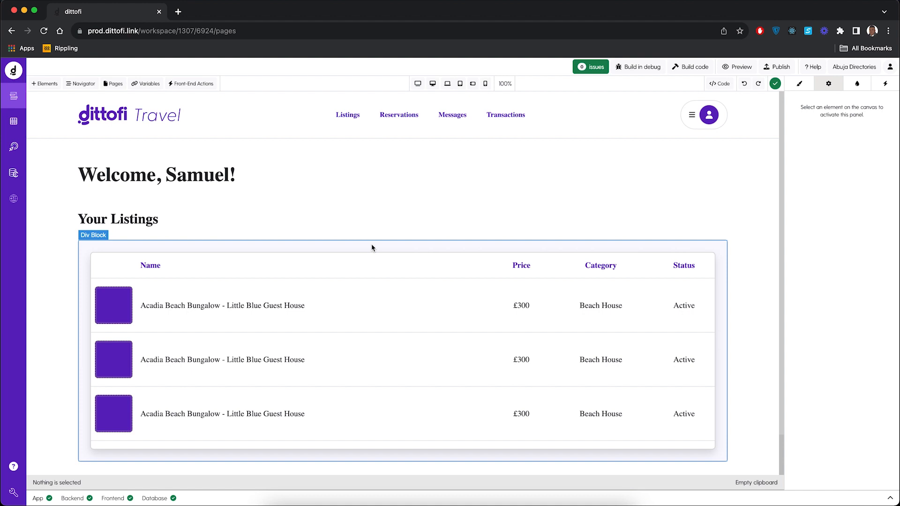
Step: Delete two of the three sample rows from the Your Listings table, keeping a single row
click(404, 319)
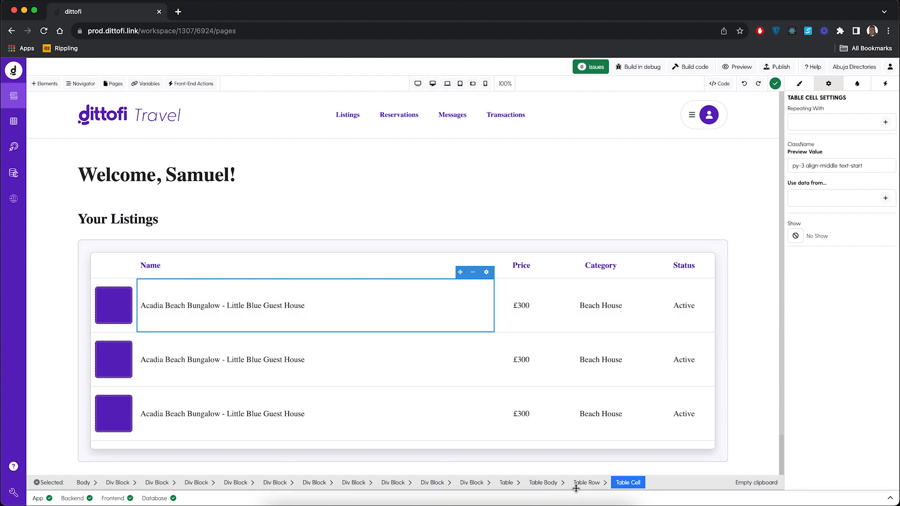
click(590, 486)
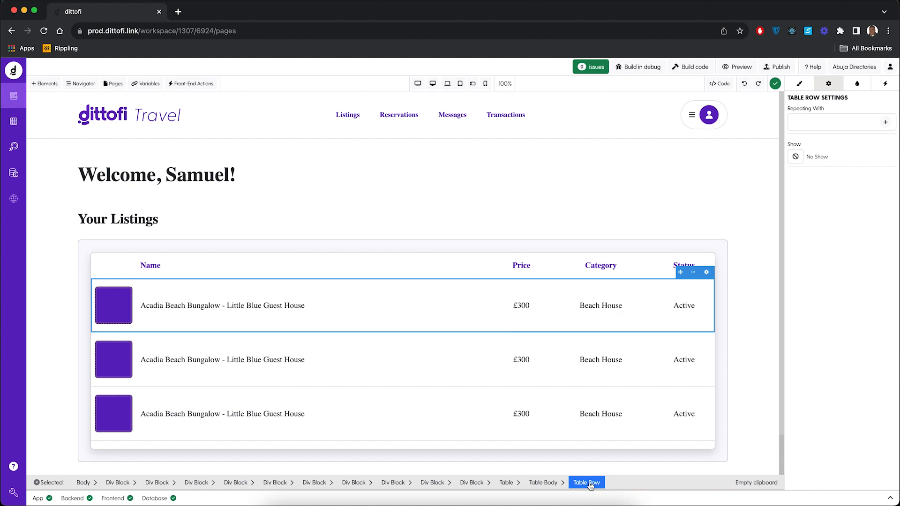
key(Delete)
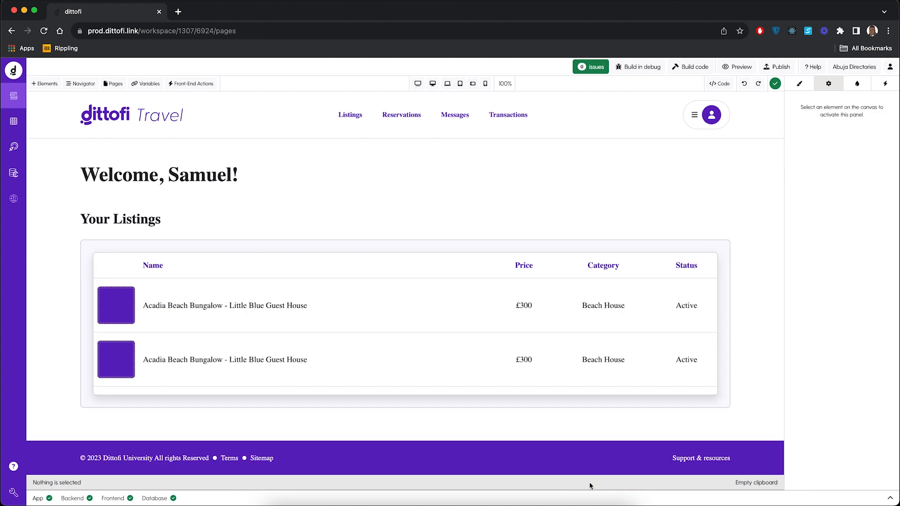
click(439, 318)
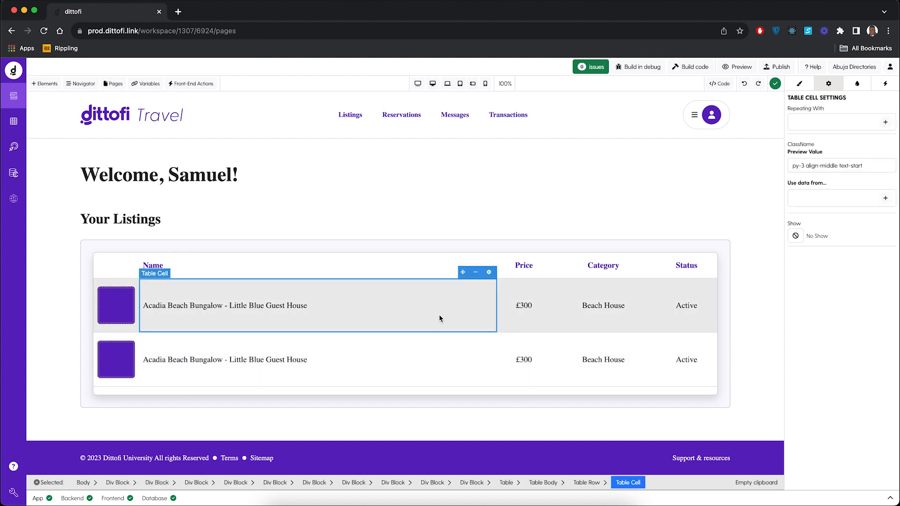
click(585, 484)
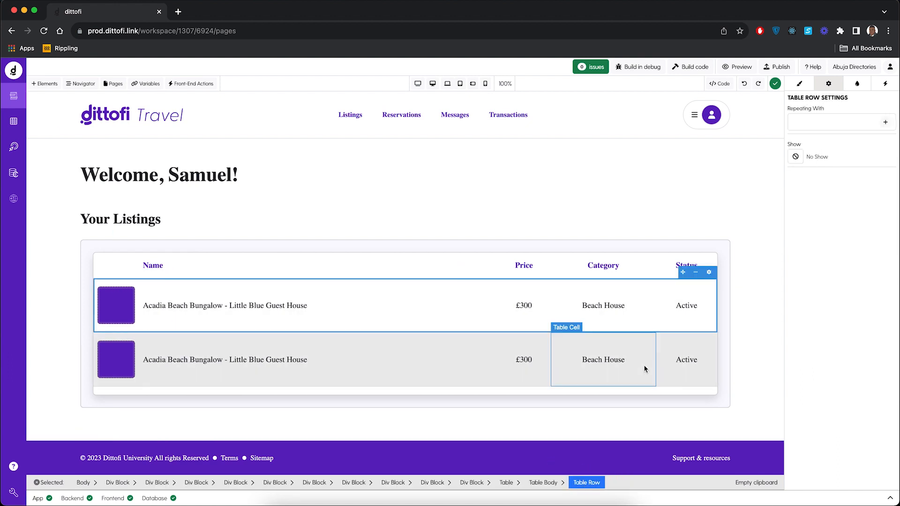
key(Delete)
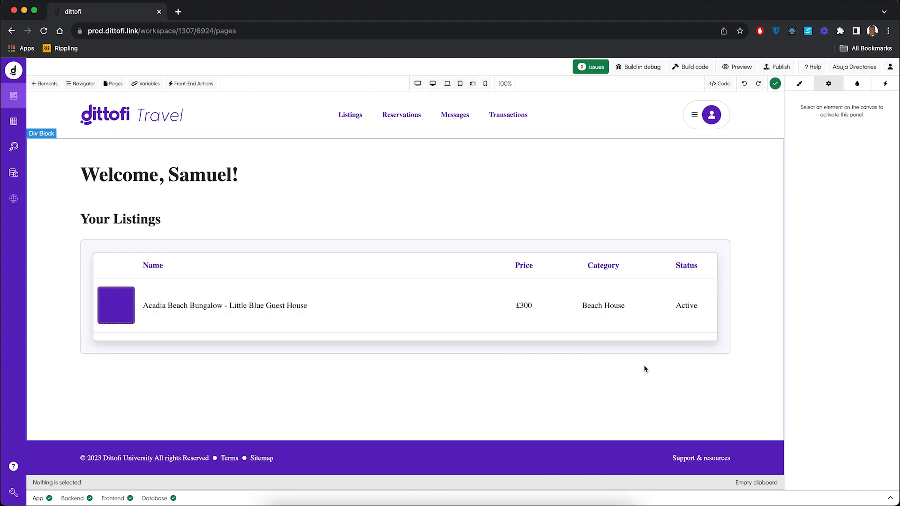
Step: Delete the Price heading and the £300 cell from the Your Listings table
click(393, 314)
click(524, 329)
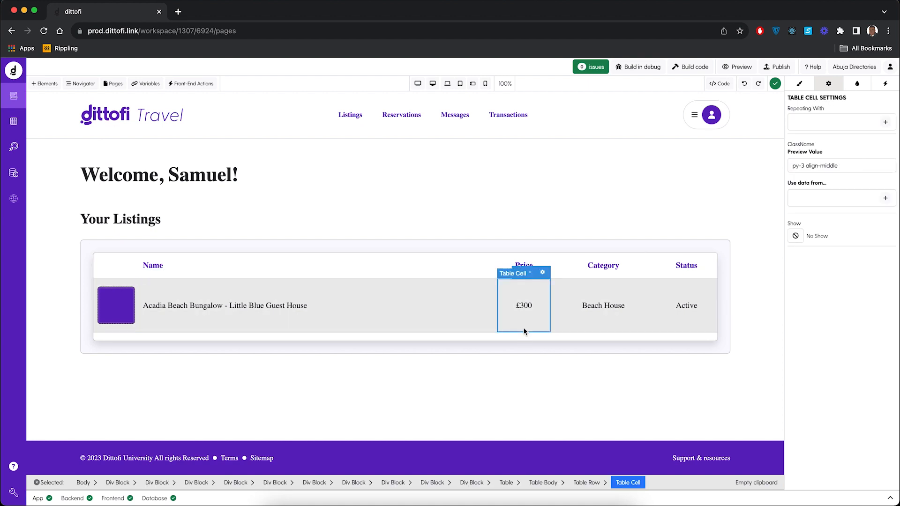
click(523, 265)
key(Delete)
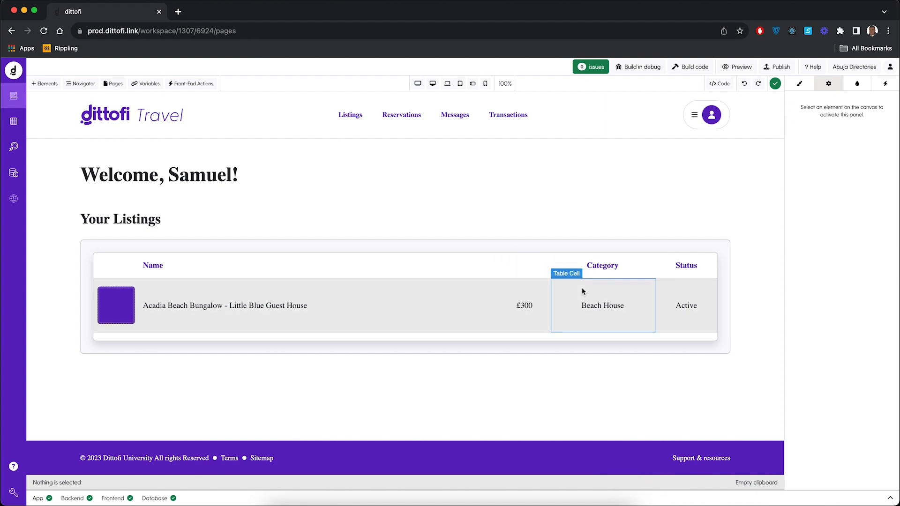
click(523, 308)
click(513, 313)
key(Delete)
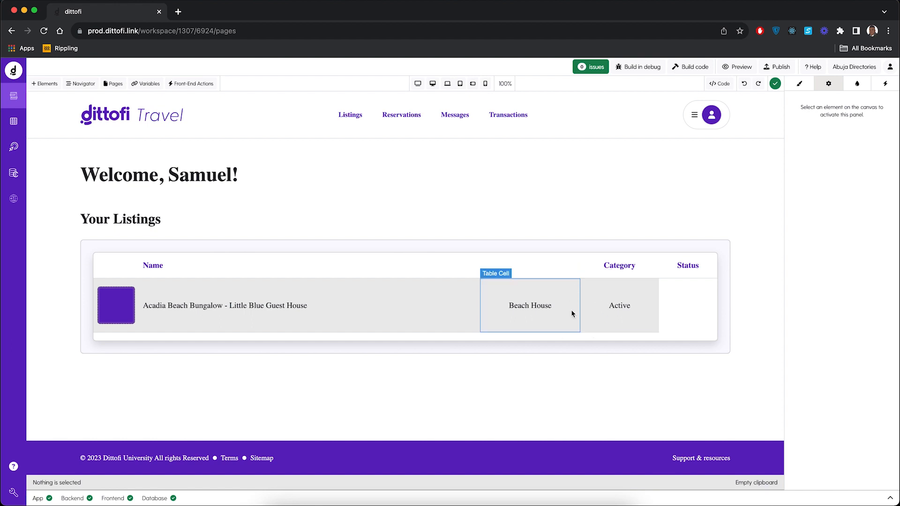
Step: Delete the empty header cell beside Category and rename the Status heading as Address in the Your Listings table
click(536, 273)
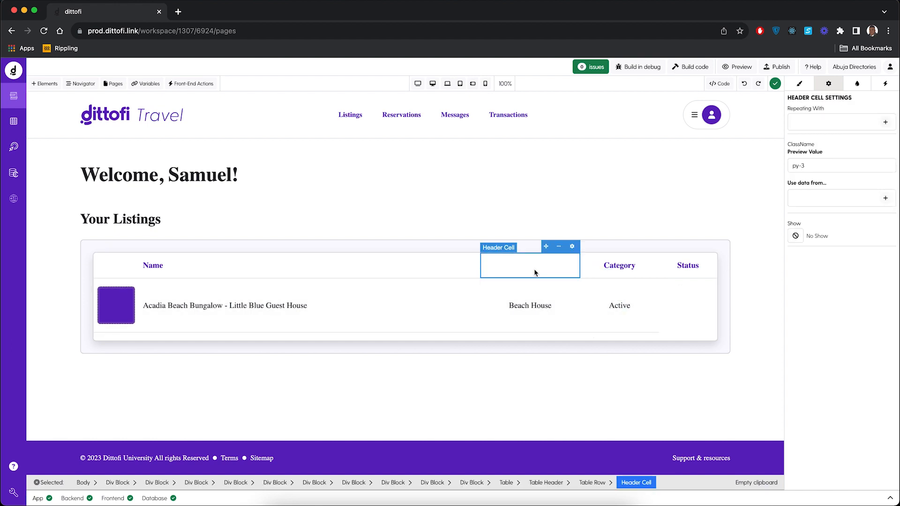
key(Delete)
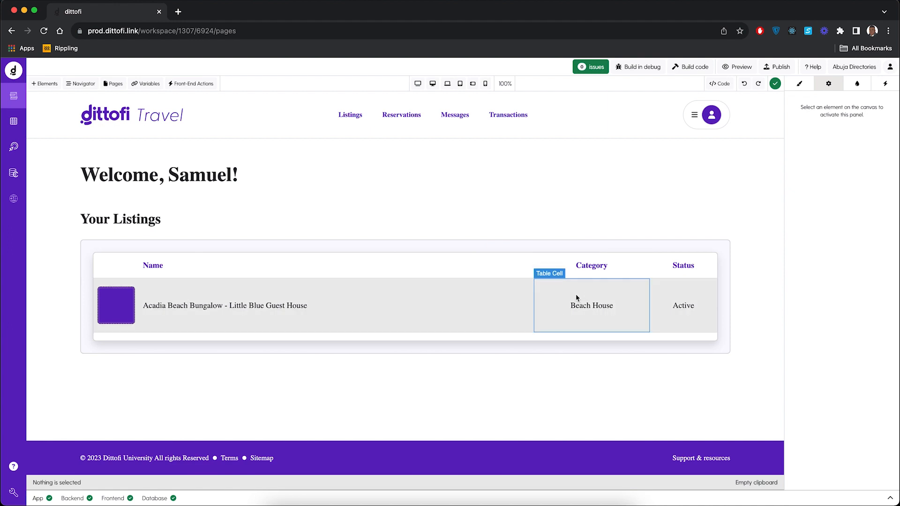
click(683, 266)
double_click(683, 266)
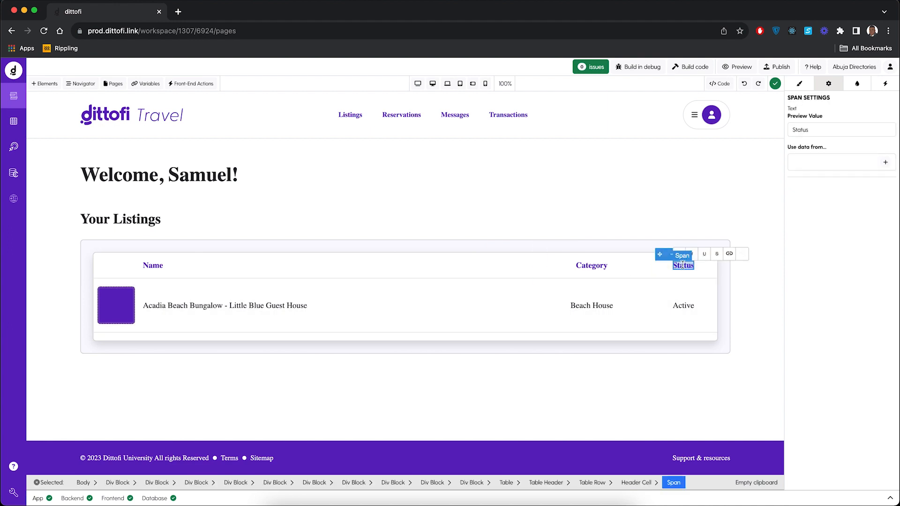
text(Address)
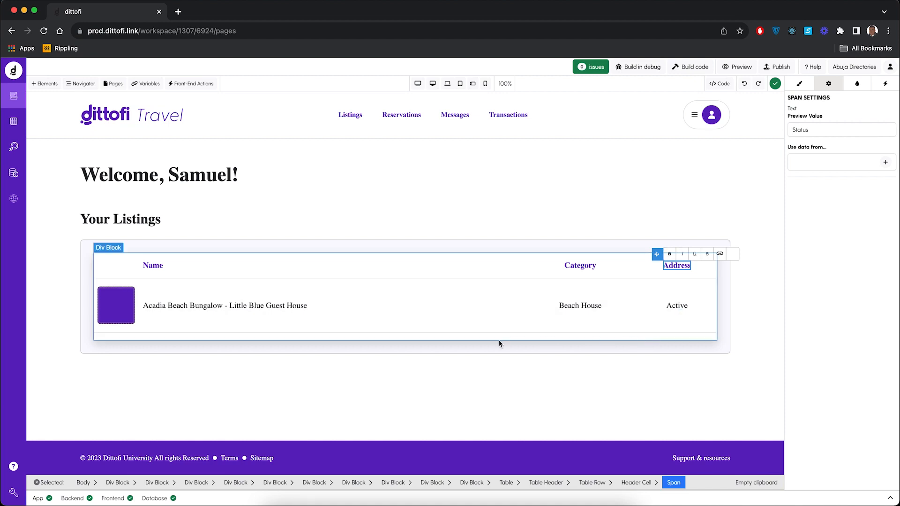
Step: Set the listing's whole table row to repeat with the Get Directories backend action
click(459, 331)
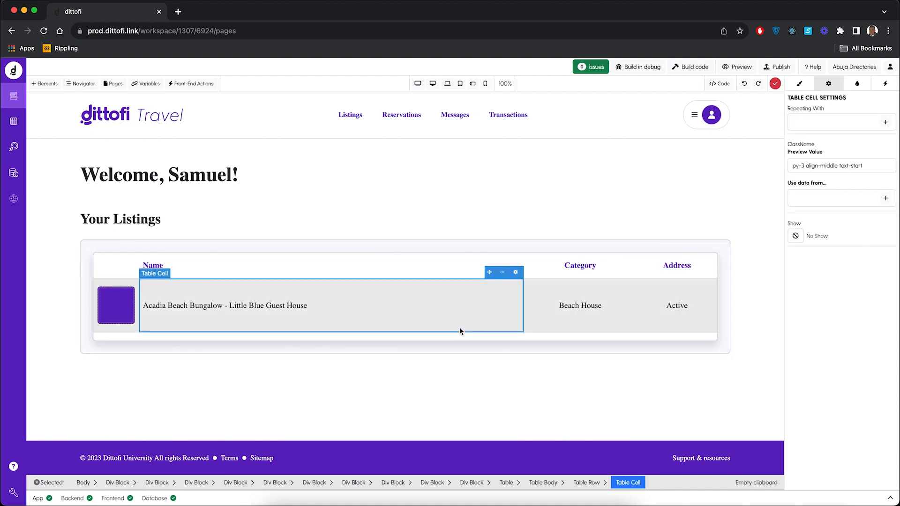
click(585, 482)
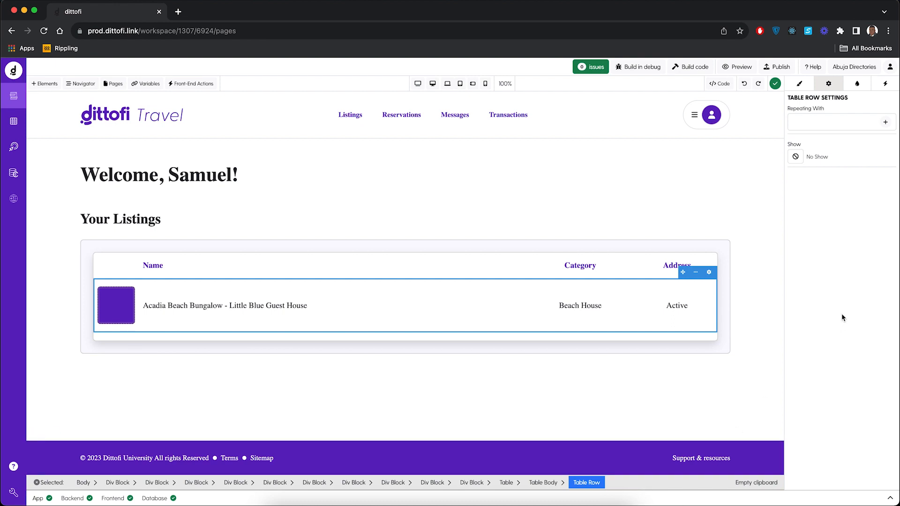
click(885, 123)
mouse_move(826, 212)
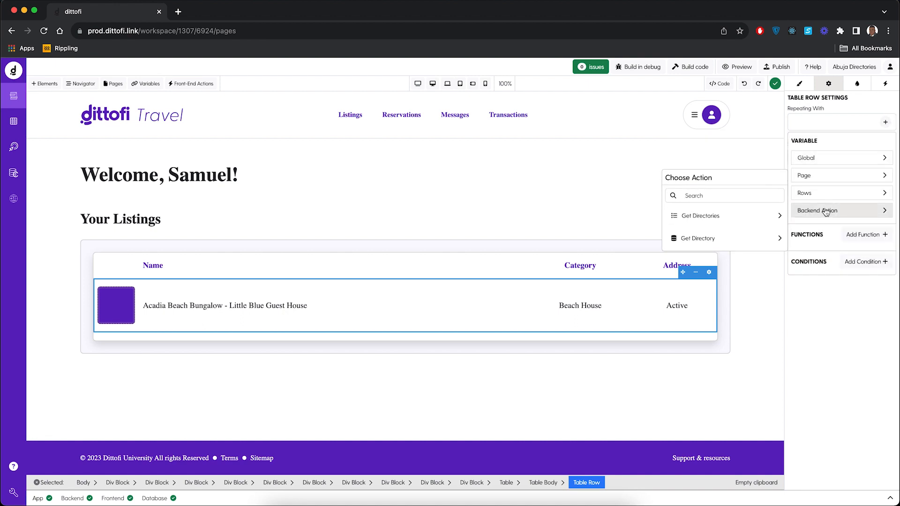
click(758, 218)
click(757, 218)
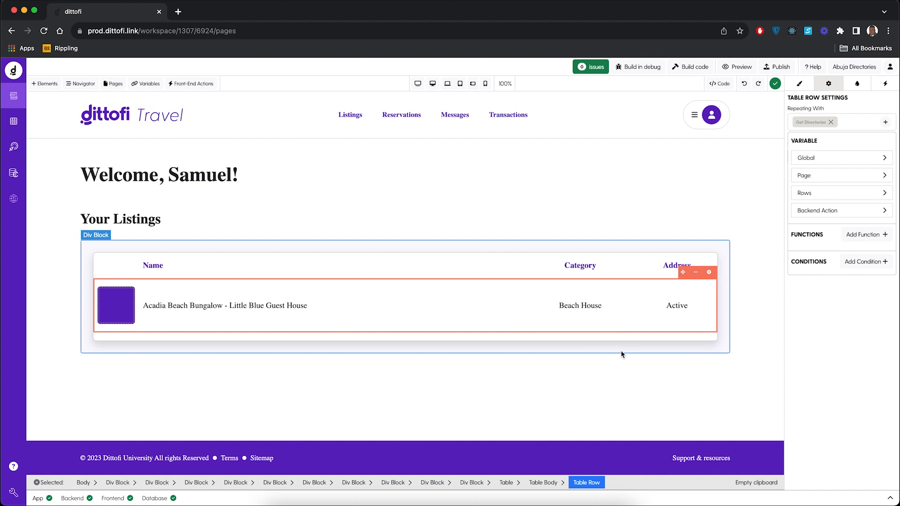
Step: Bind the Acadia Beach Bungalow text under Name to the repeated row's name field
click(220, 307)
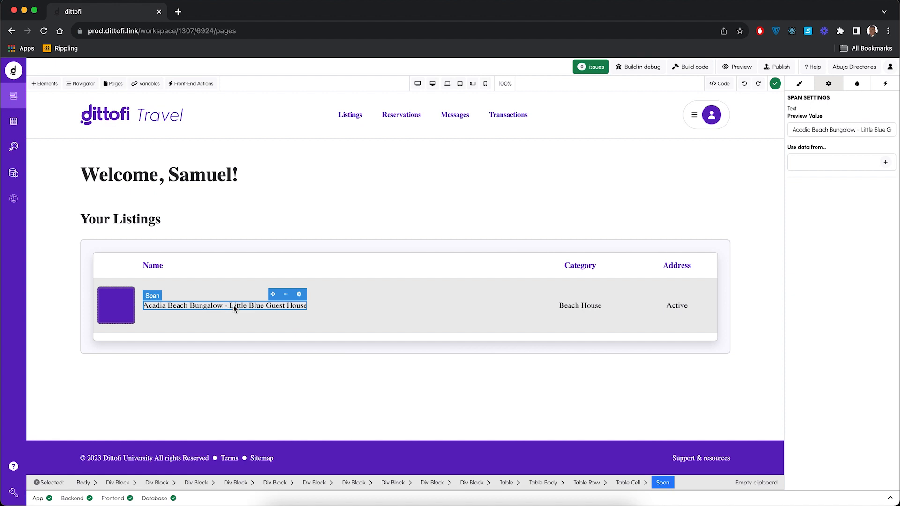
click(885, 162)
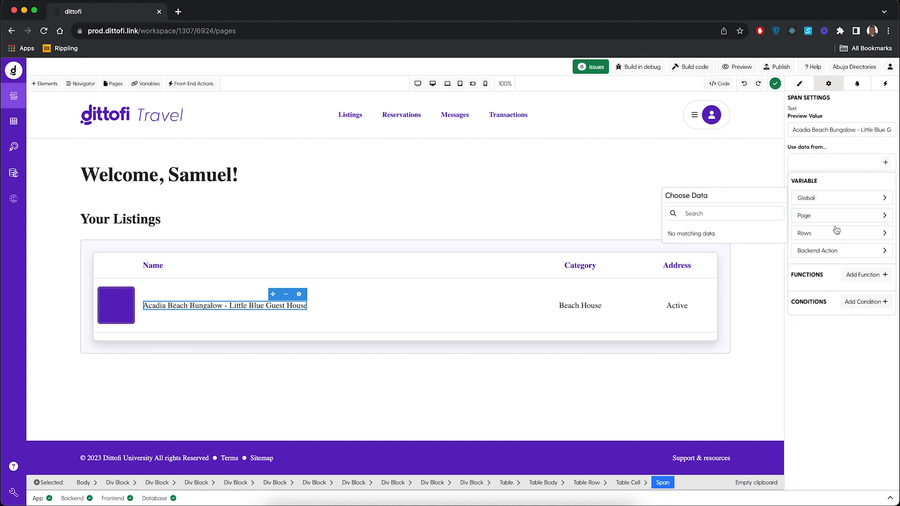
mouse_move(831, 234)
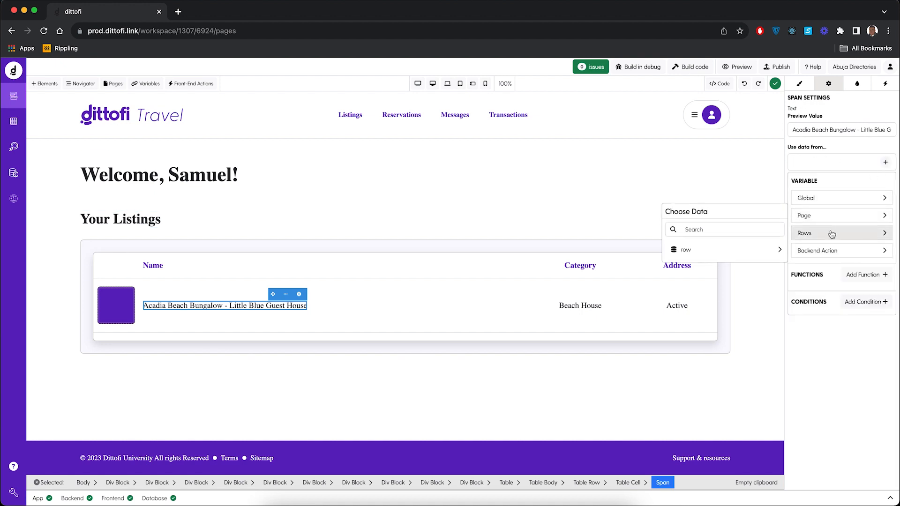
click(774, 249)
click(734, 277)
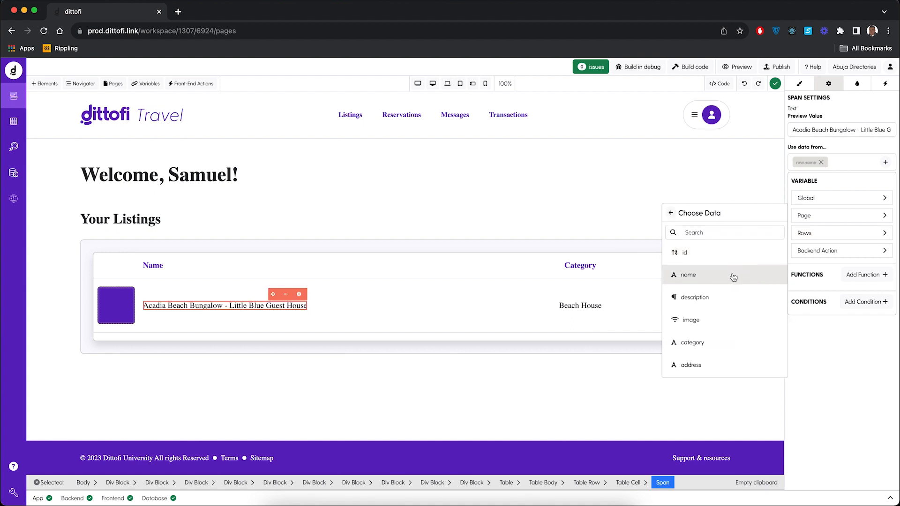
Step: Bind the Beach House text under Category to the repeated row's category field
click(580, 308)
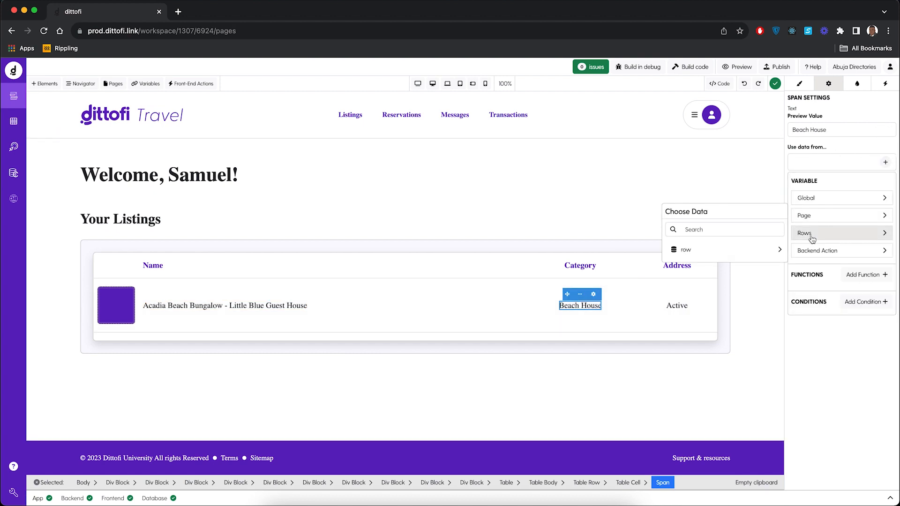
mouse_move(793, 251)
click(753, 253)
click(759, 248)
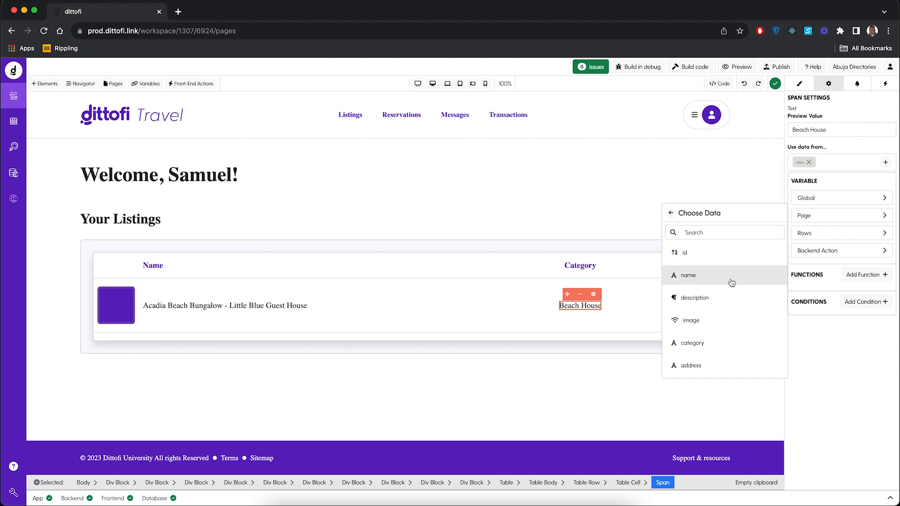
click(700, 346)
click(603, 392)
Step: Bind the Active text under Address to the repeated row's address field
click(677, 305)
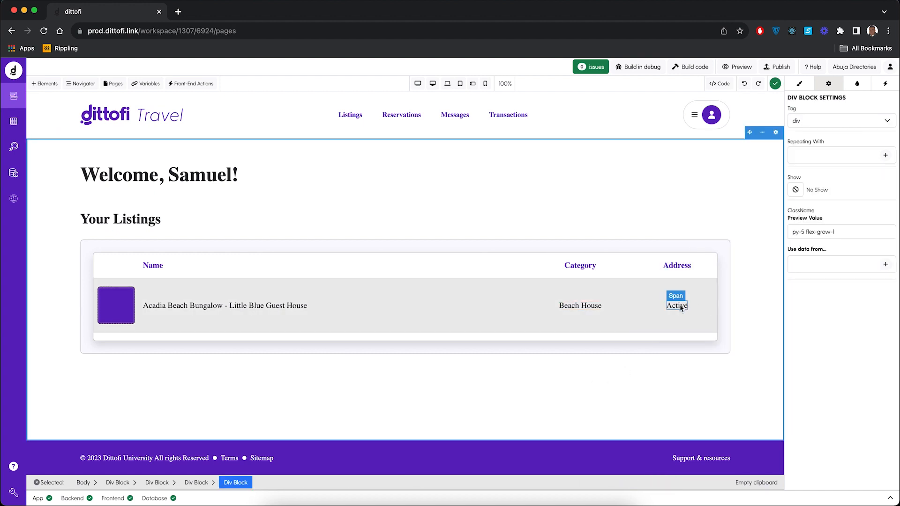
click(885, 162)
click(816, 233)
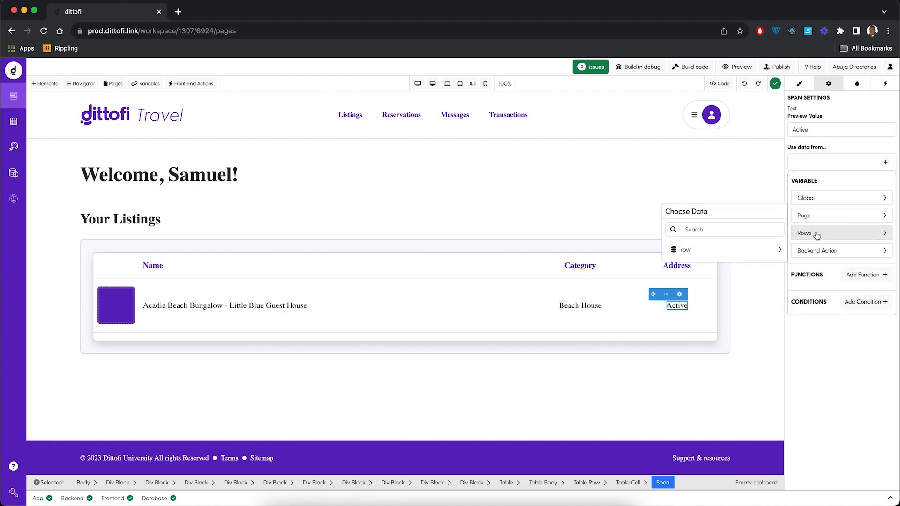
click(756, 251)
click(691, 364)
click(595, 391)
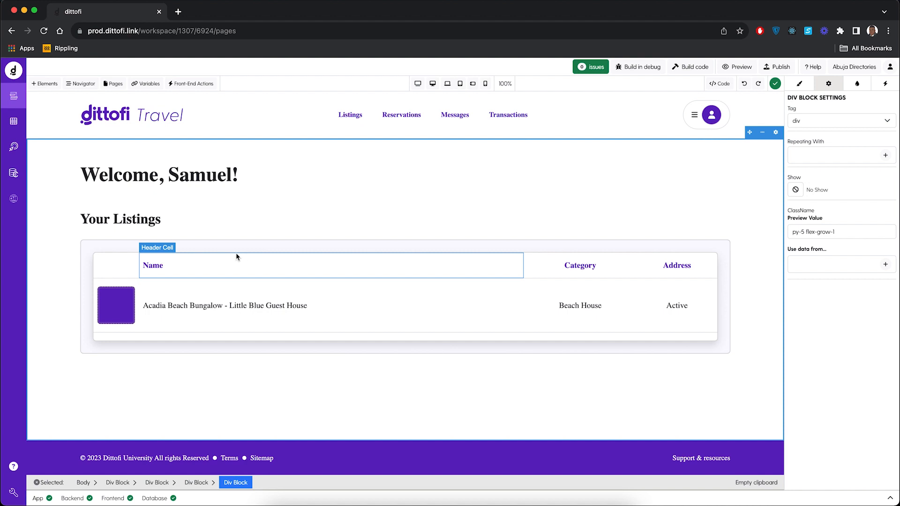
Step: Add an Image element beside the purple block in the listing row's first cell and delete the purple block
click(47, 85)
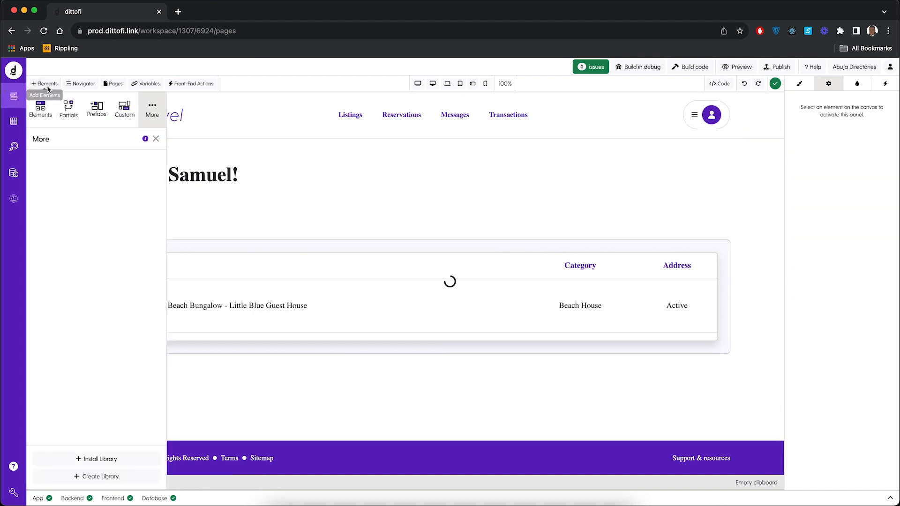
click(41, 109)
click(65, 158)
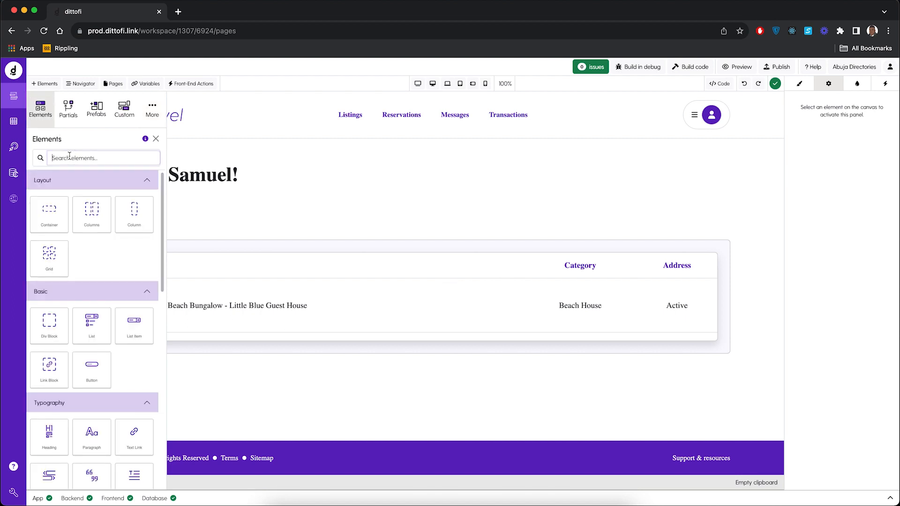
text(image)
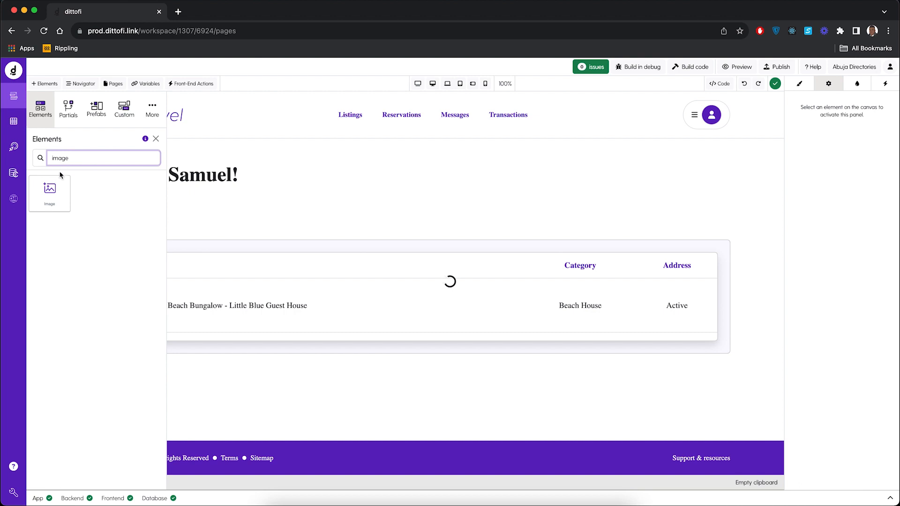
click(52, 190)
drag(52, 189, 132, 296)
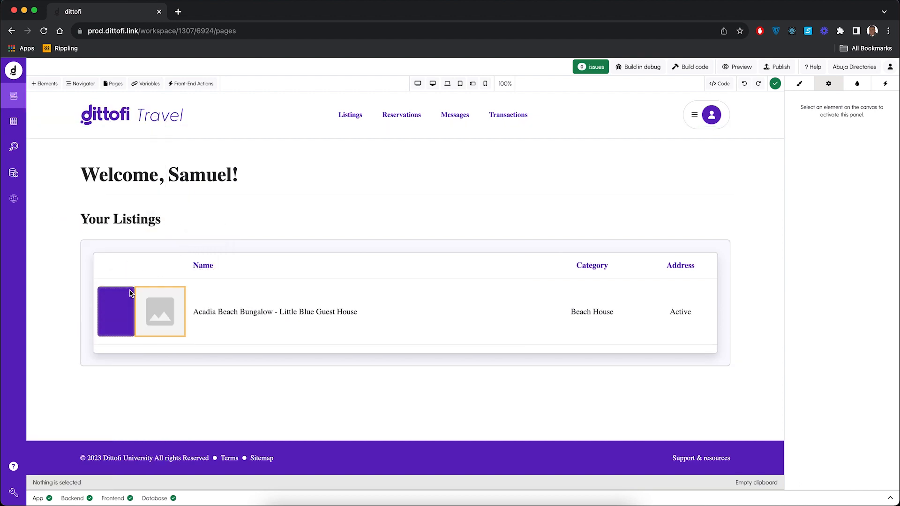
click(124, 326)
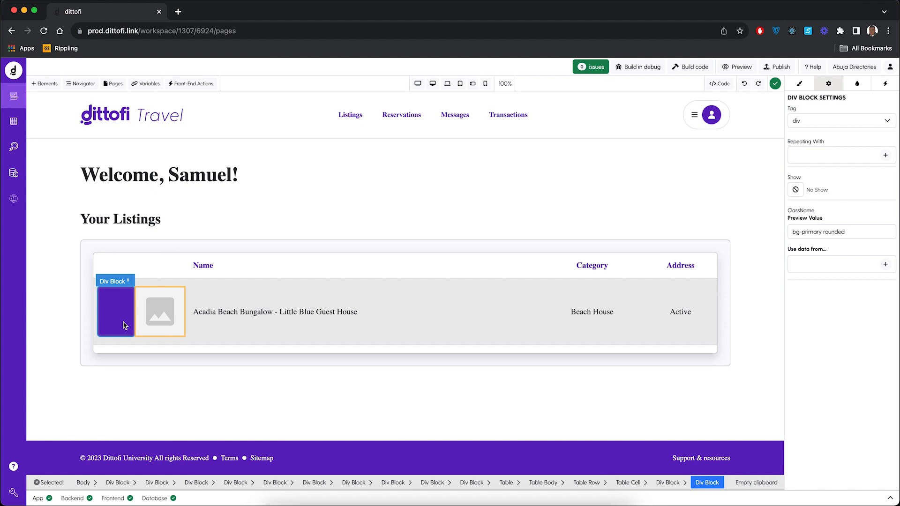
key(Delete)
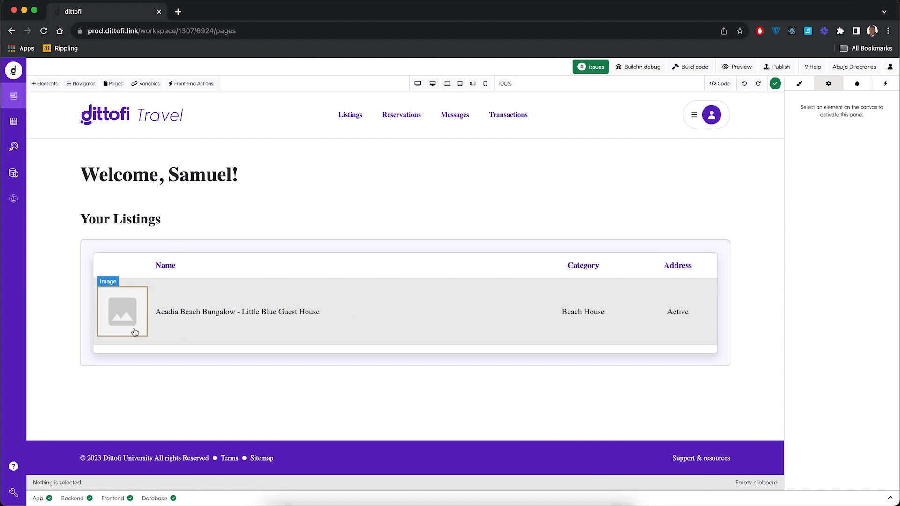
Step: Bind the source of the new image in the listing row to the repeated row's image field
click(127, 324)
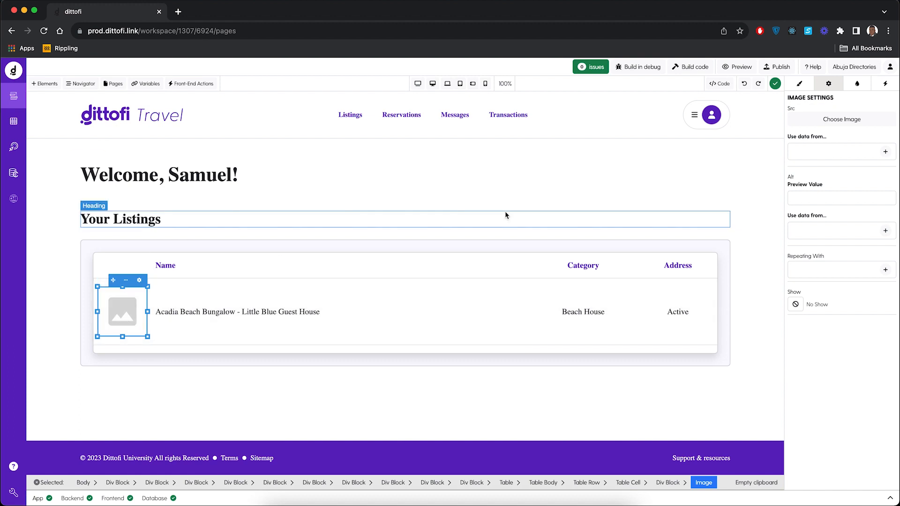
click(886, 152)
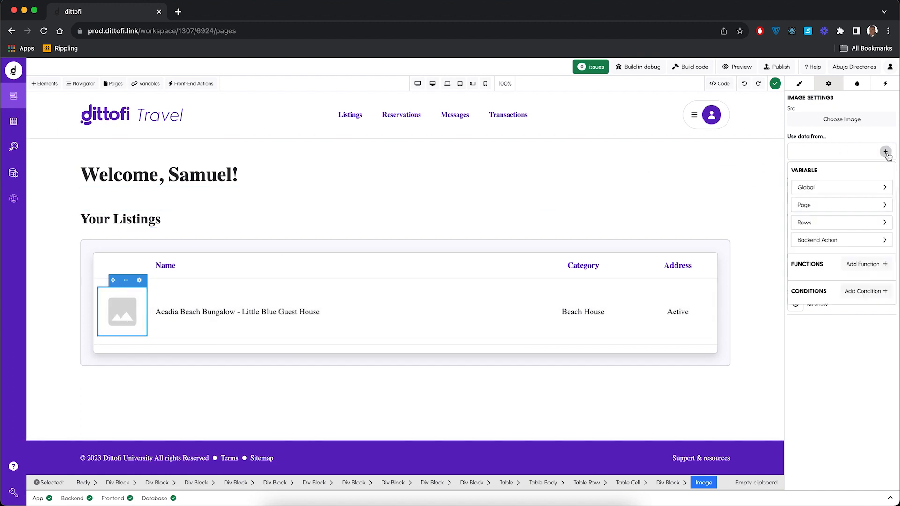
mouse_move(831, 227)
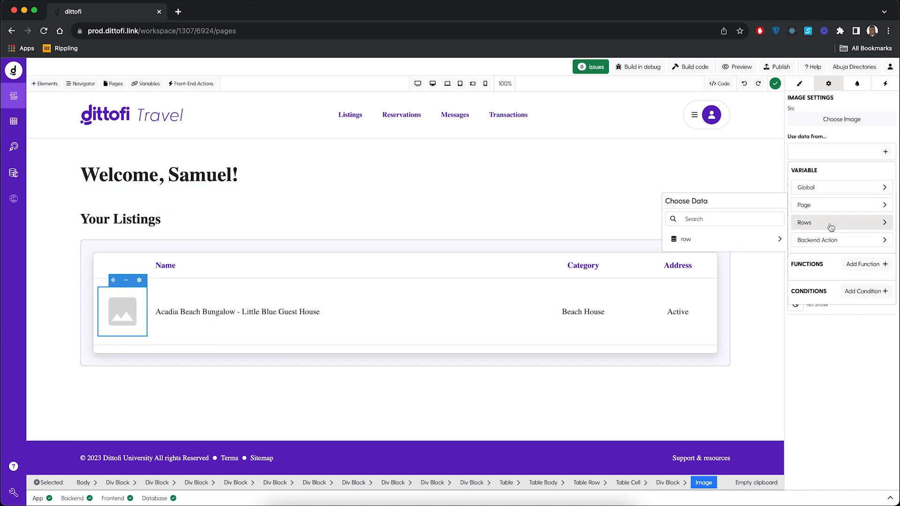
click(771, 239)
click(714, 312)
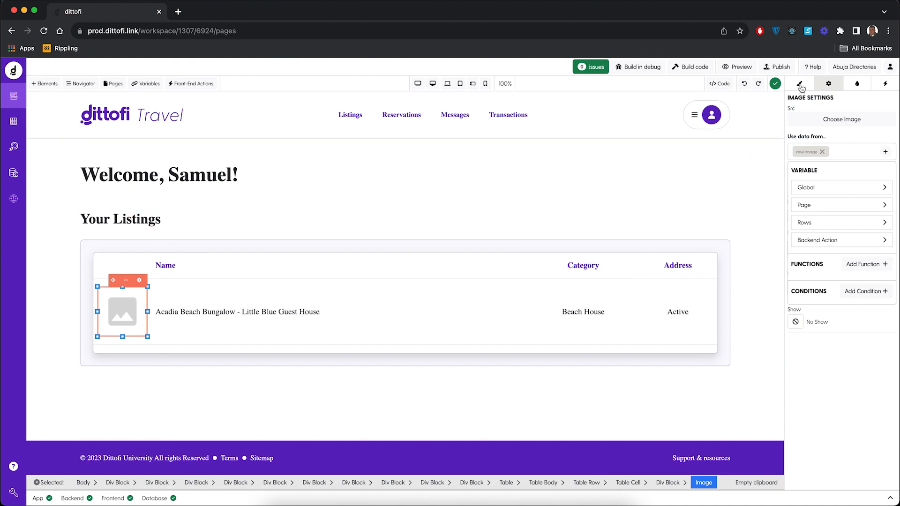
Step: Set the listing image's width to 100%
click(801, 85)
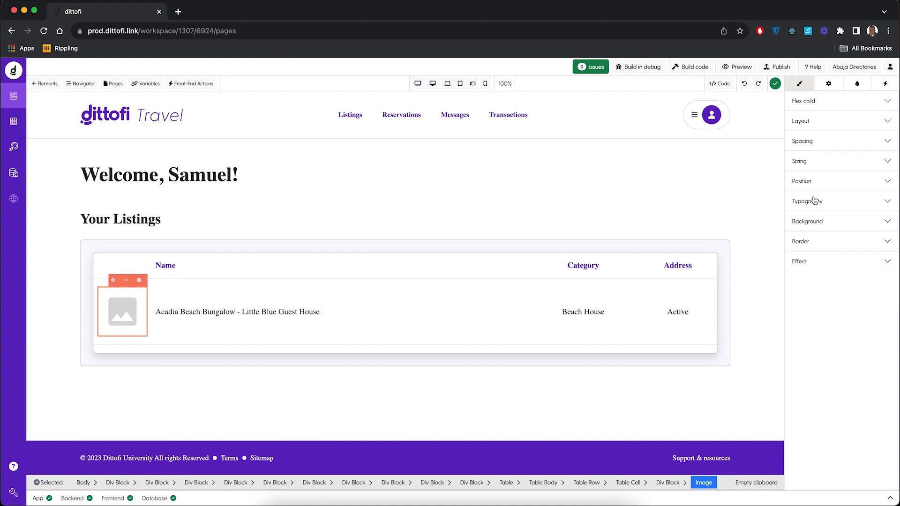
click(816, 169)
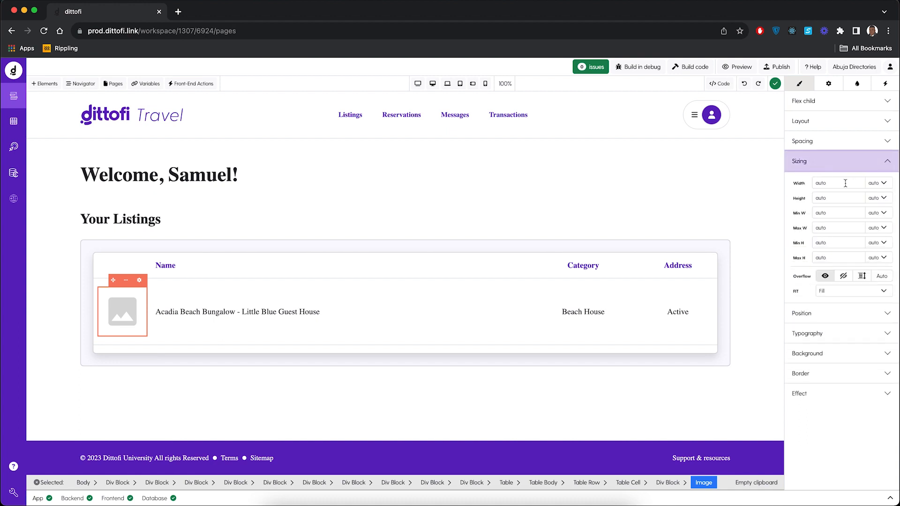
click(879, 184)
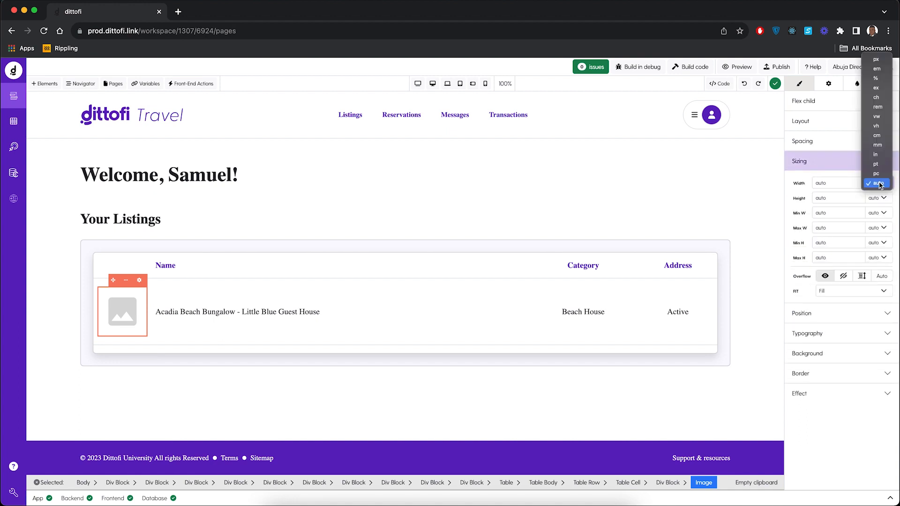
click(878, 80)
click(839, 246)
text(100)
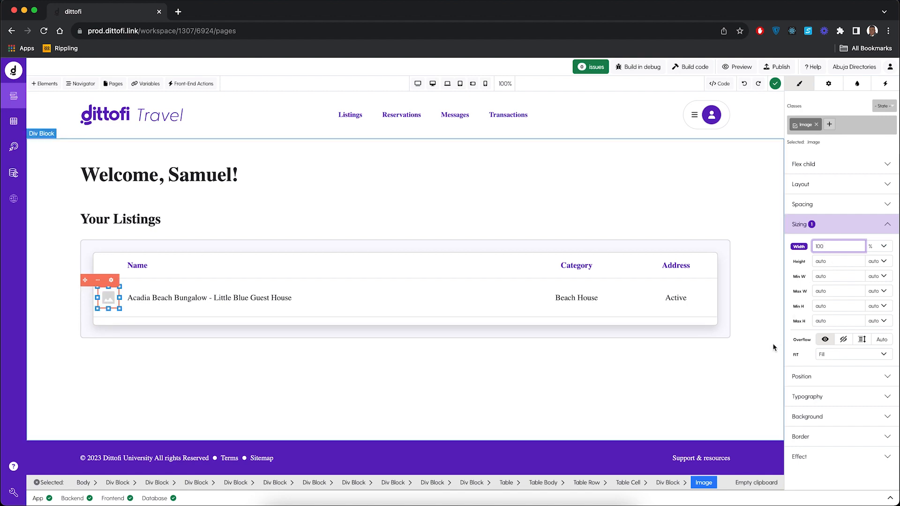
click(719, 332)
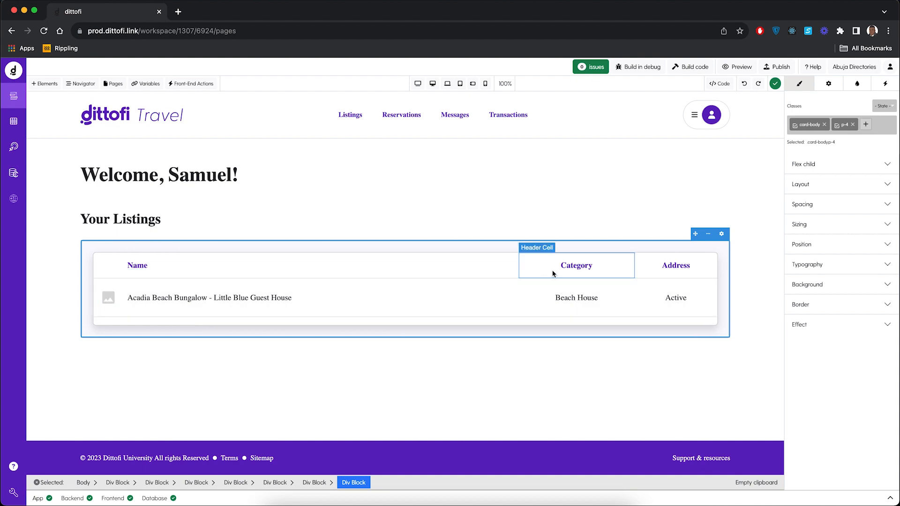
Step: Delete the Welcome heading above Your Listings and the Travel text beside the dittofi logo
click(186, 183)
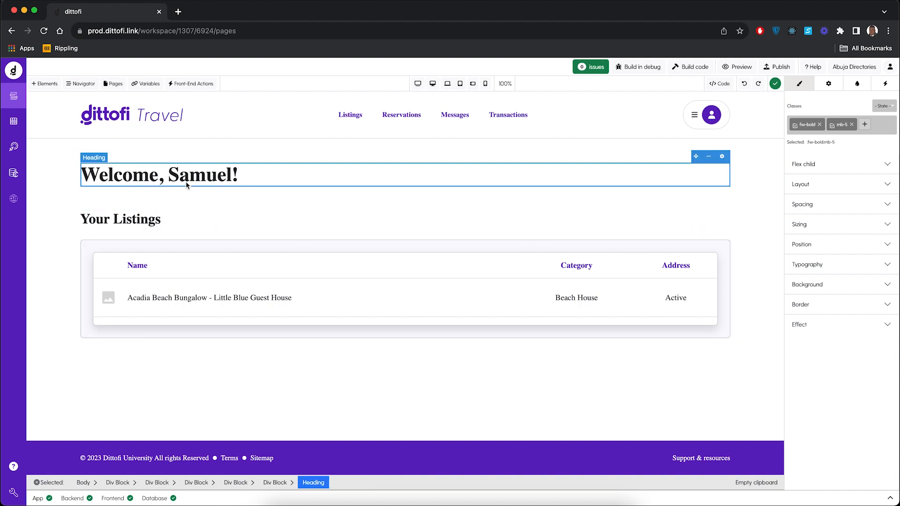
key(Delete)
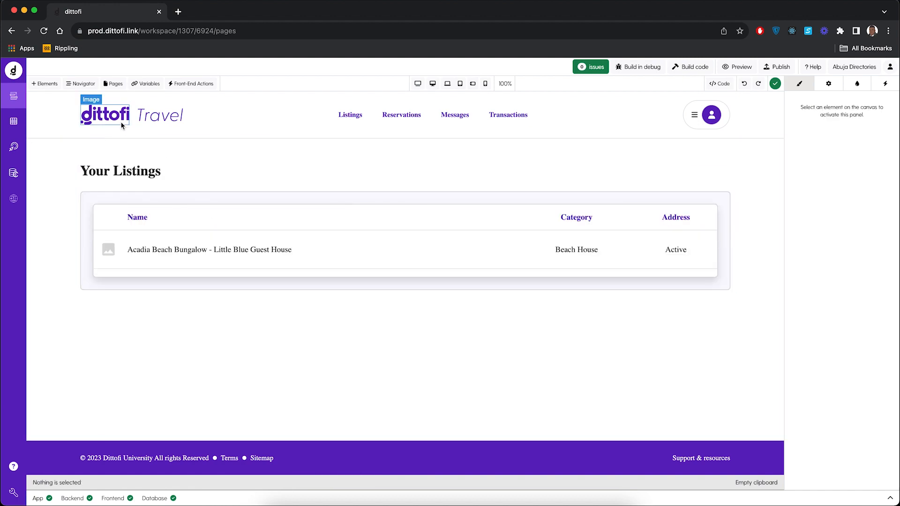
click(152, 120)
key(Delete)
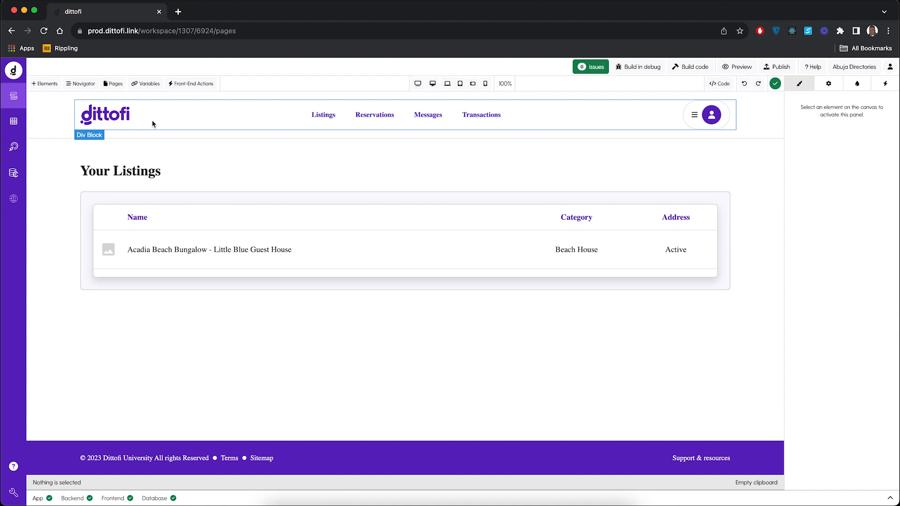
Step: Delete the dittofi logo image in the page header and add a Heading element in its place
click(116, 120)
key(Delete)
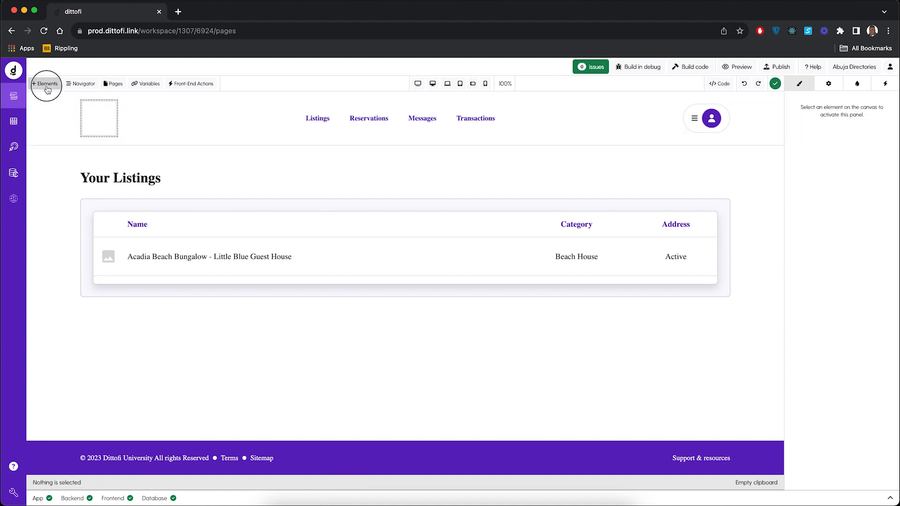
click(43, 84)
click(83, 159)
text(heading)
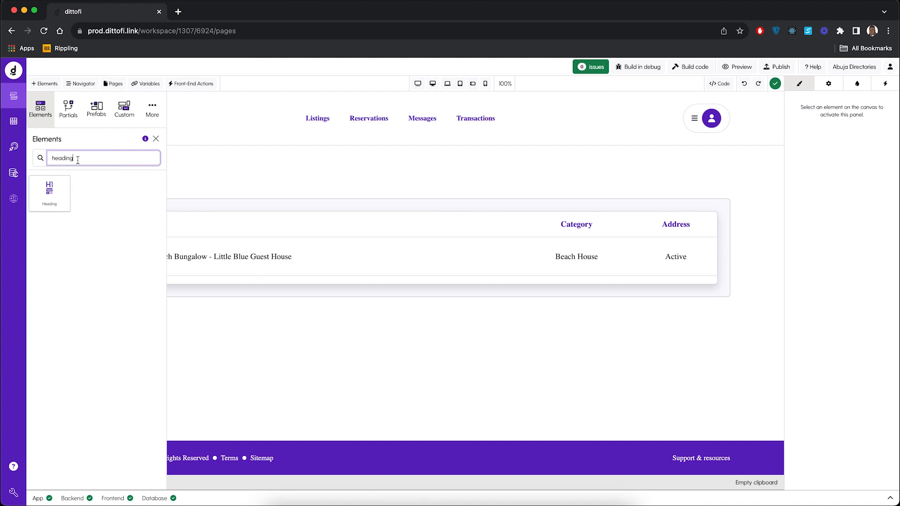
drag(56, 192, 104, 118)
Step: Replace the header heading's placeholder text with "Abuja Directories"
click(159, 114)
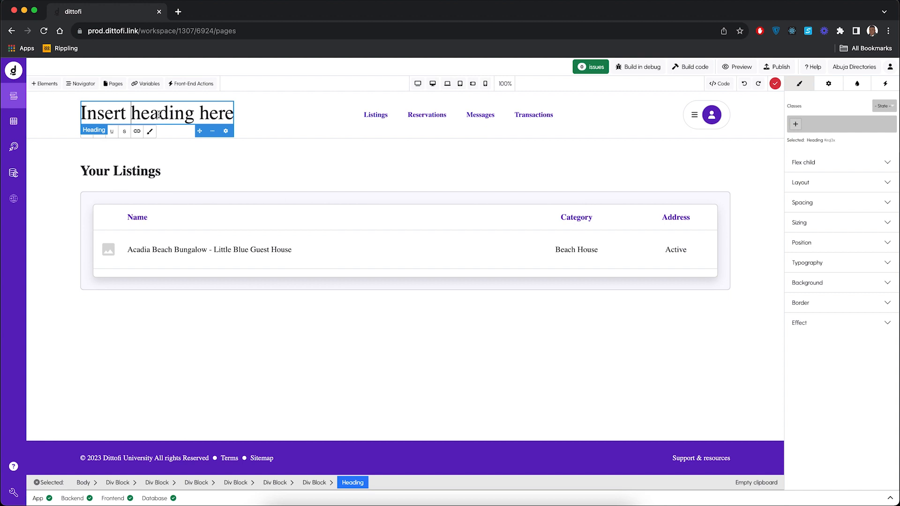
double_click(161, 114)
text(Abuja)
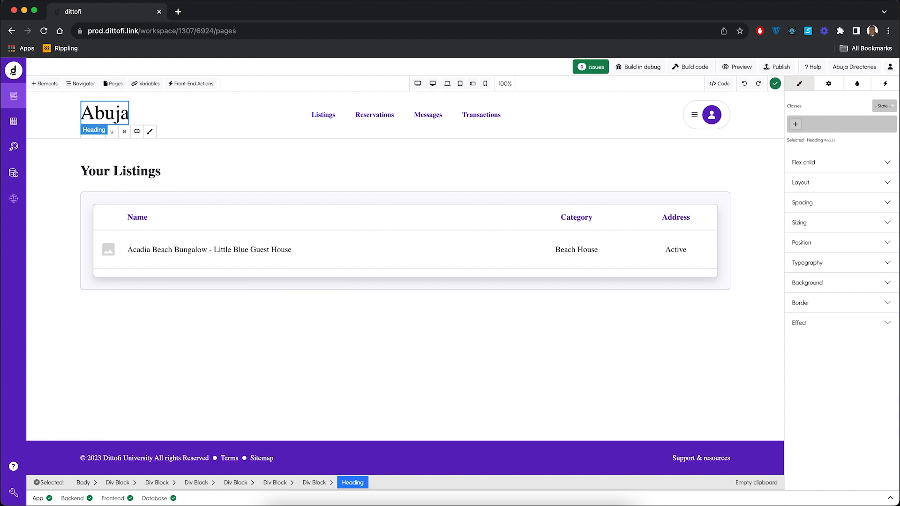
text( Directo)
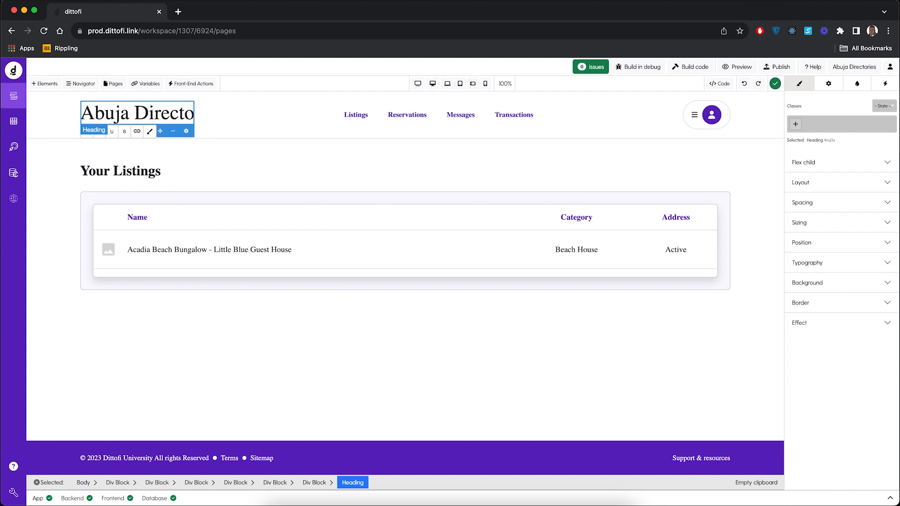
text(ries)
click(247, 178)
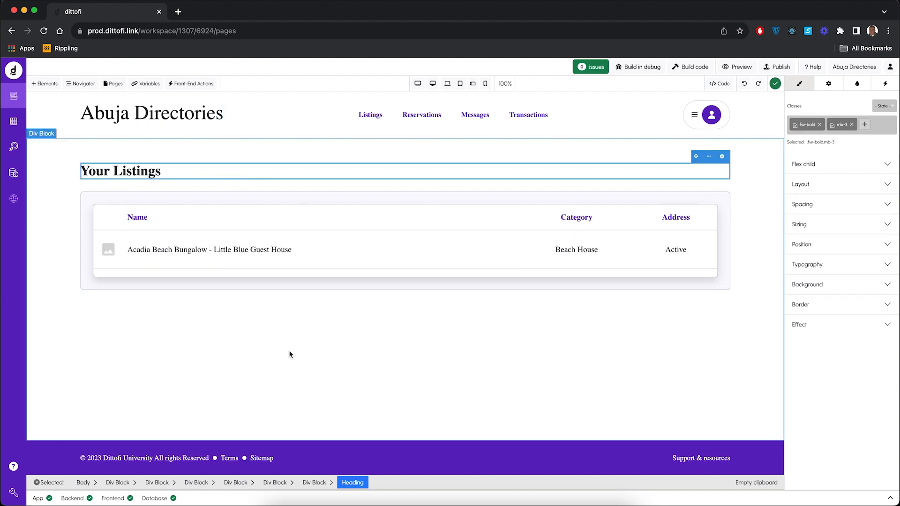
Step: Set the font of the page's Body element to Open Sans
click(221, 367)
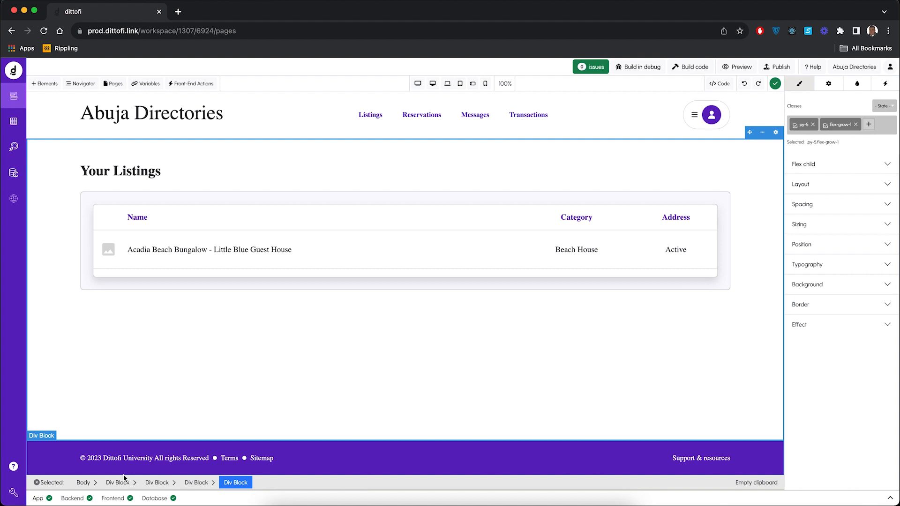
click(83, 482)
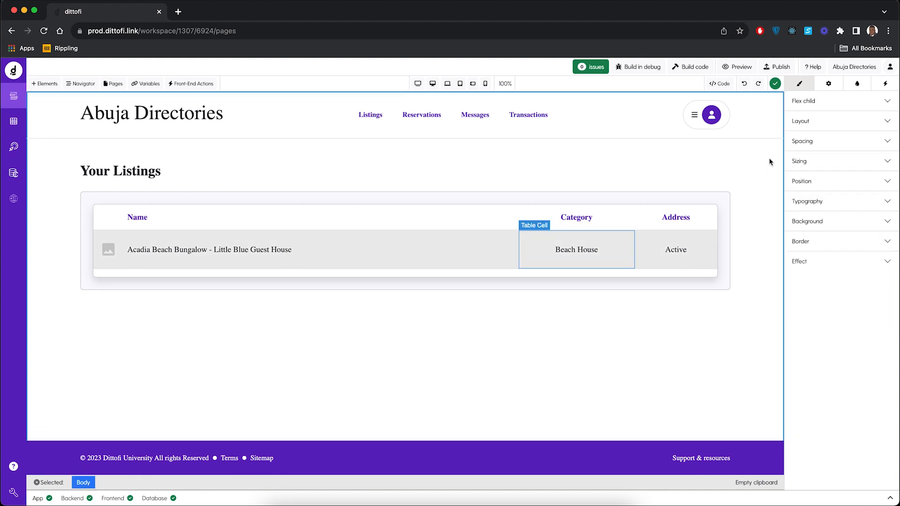
click(840, 201)
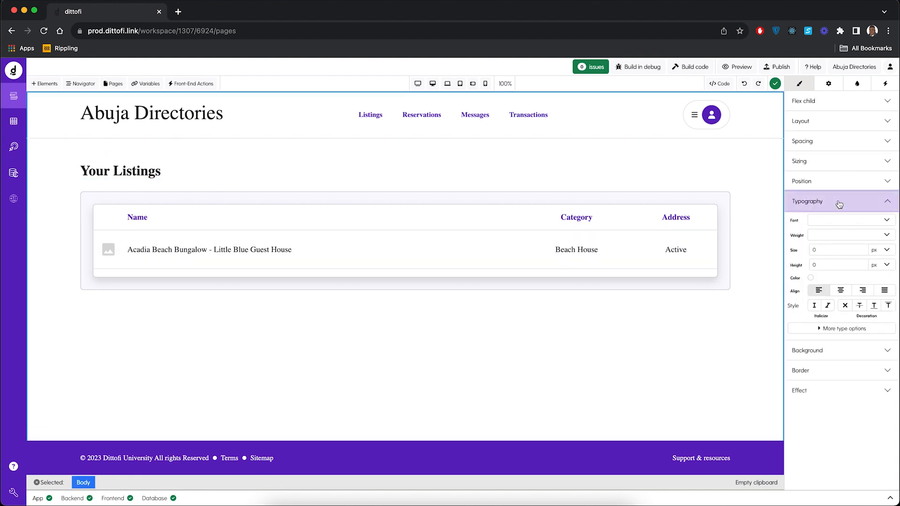
click(837, 220)
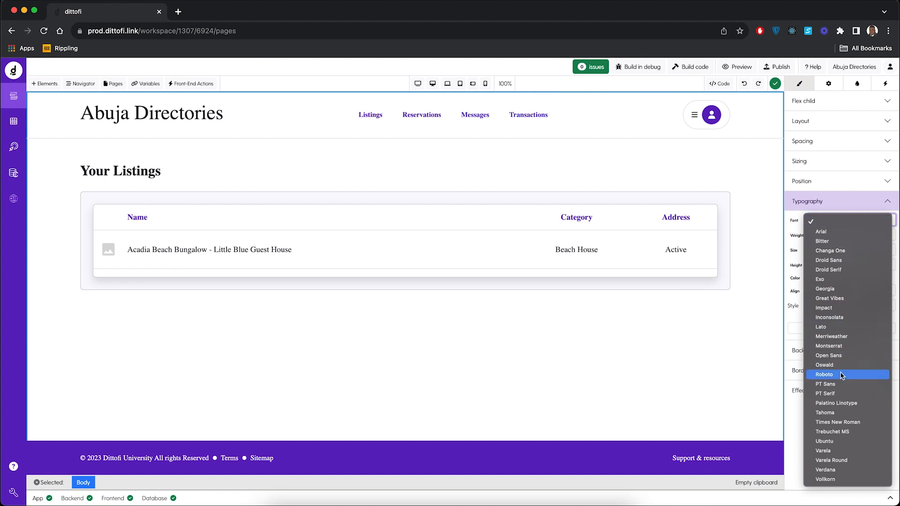
click(828, 356)
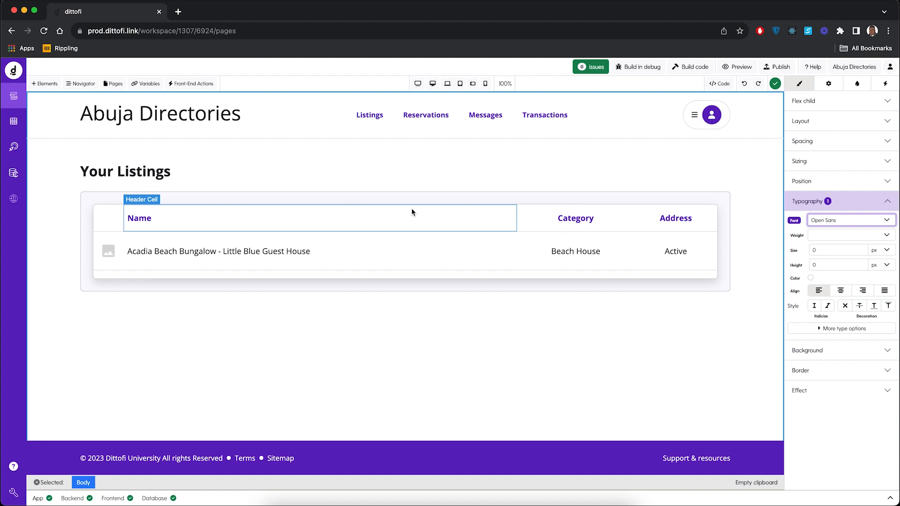
Step: Replace "Dittofi University" with "Abuja Directories" in the footer copyright text and build the app's code
click(120, 460)
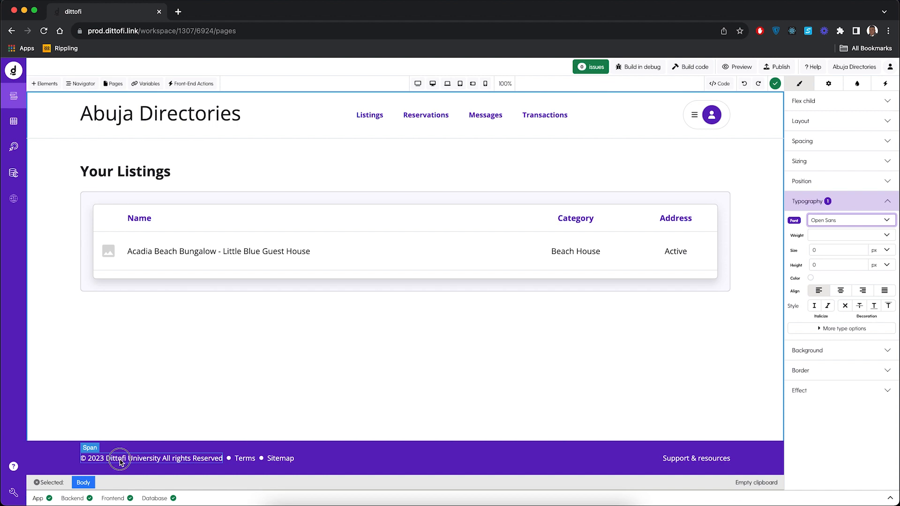
click(130, 459)
double_click(148, 460)
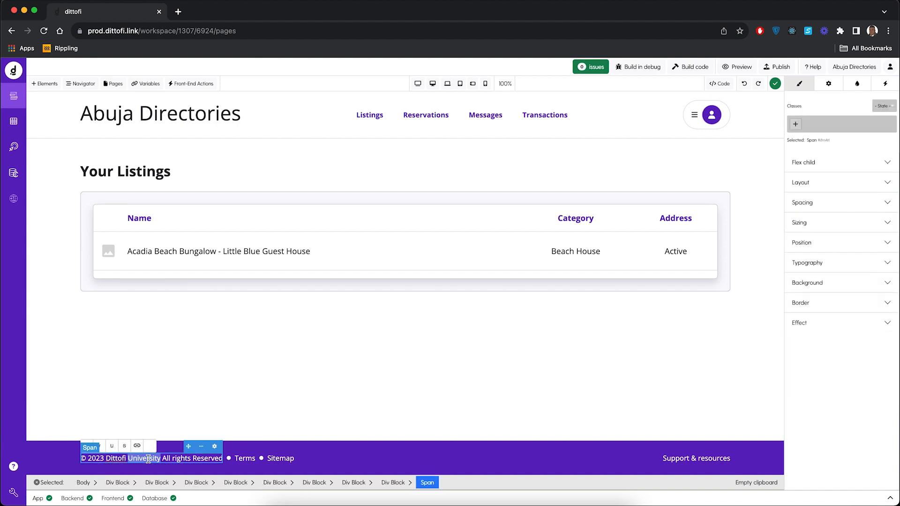
key(BackSpace)
key(BackSpace)
key(BackSpace)
key(BackSpace)
key(BackSpace)
key(BackSpace)
key(BackSpace)
key(BackSpace)
key(BackSpace)
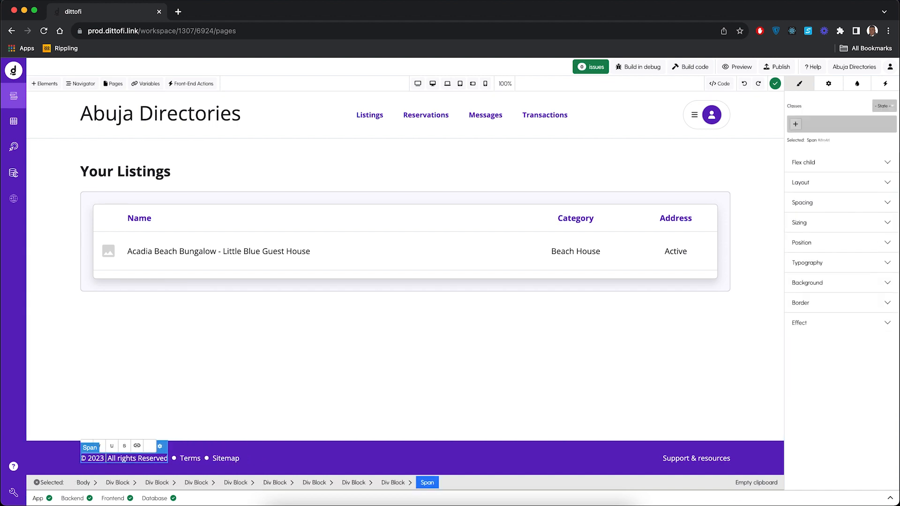
text(Abuja Di)
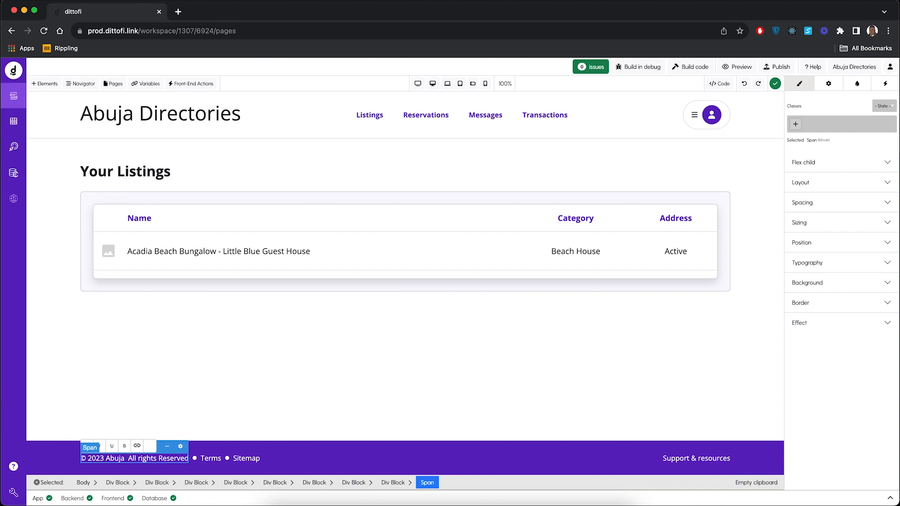
text(rectories)
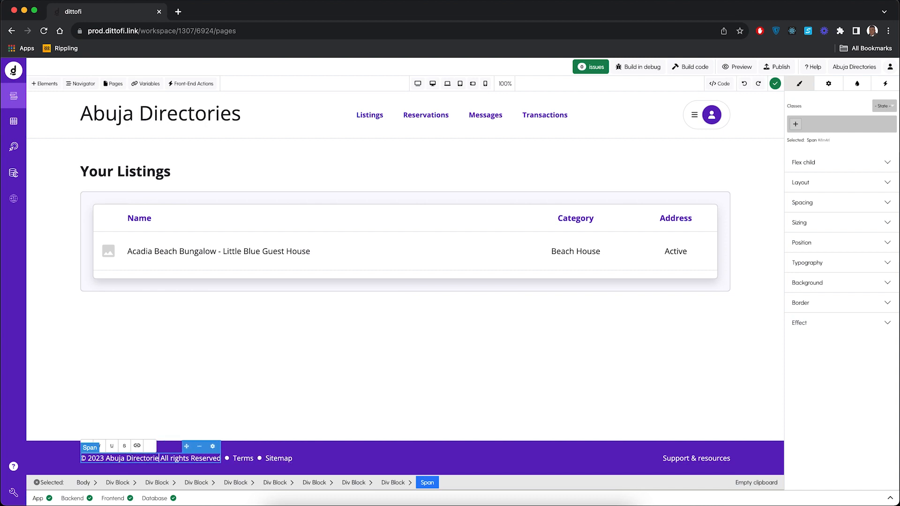
click(355, 460)
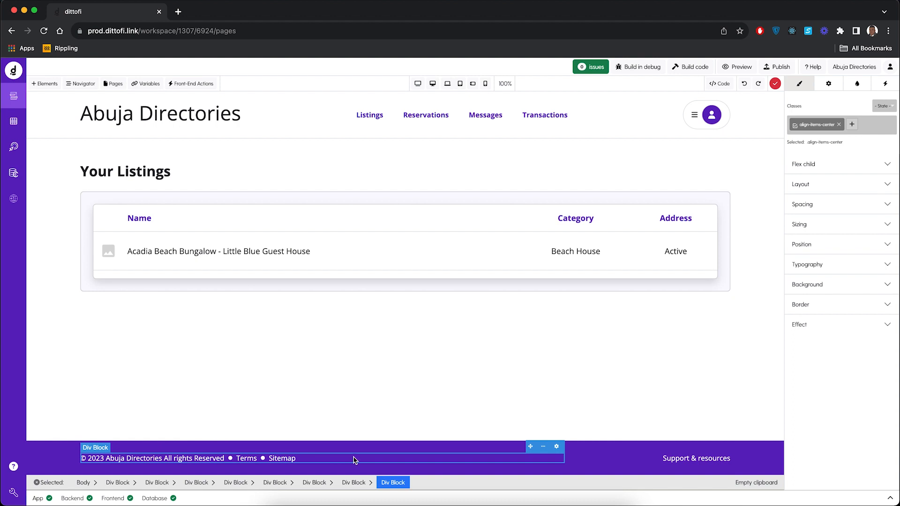
click(691, 71)
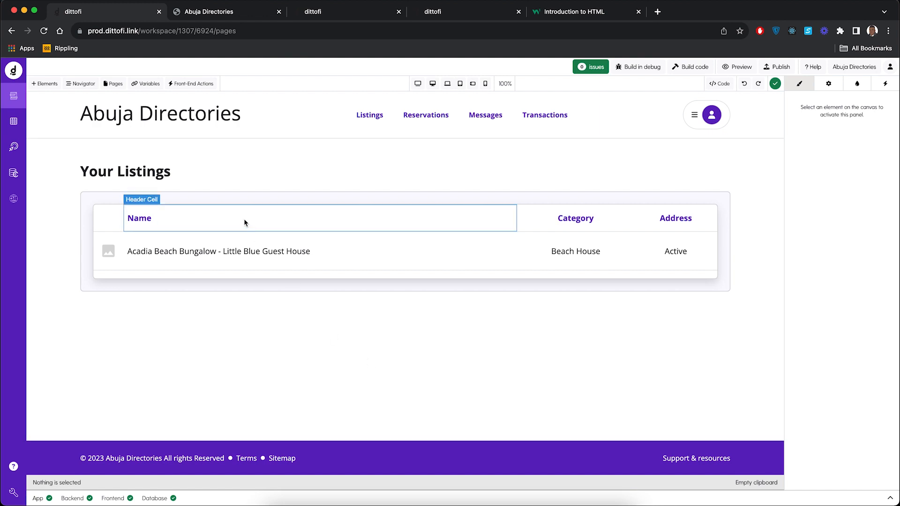
Step: Create a new site page from the Empty template
click(118, 90)
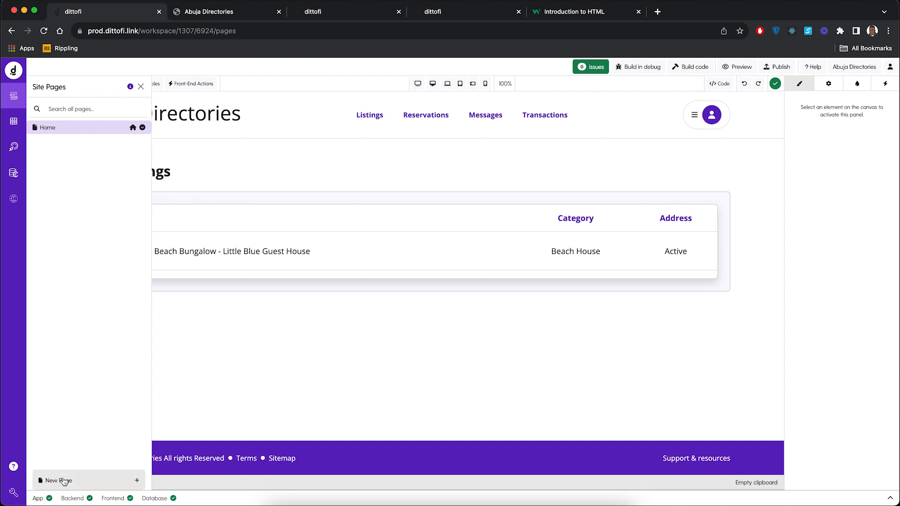
click(64, 481)
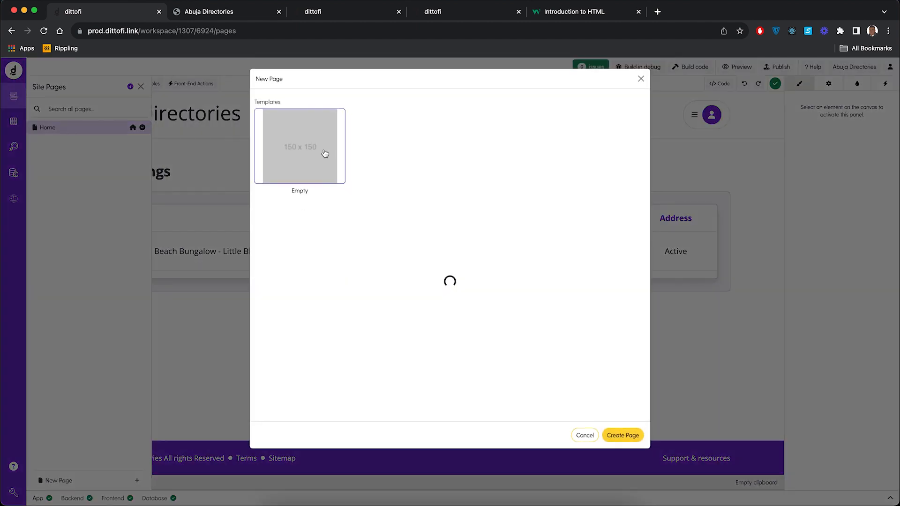
click(621, 436)
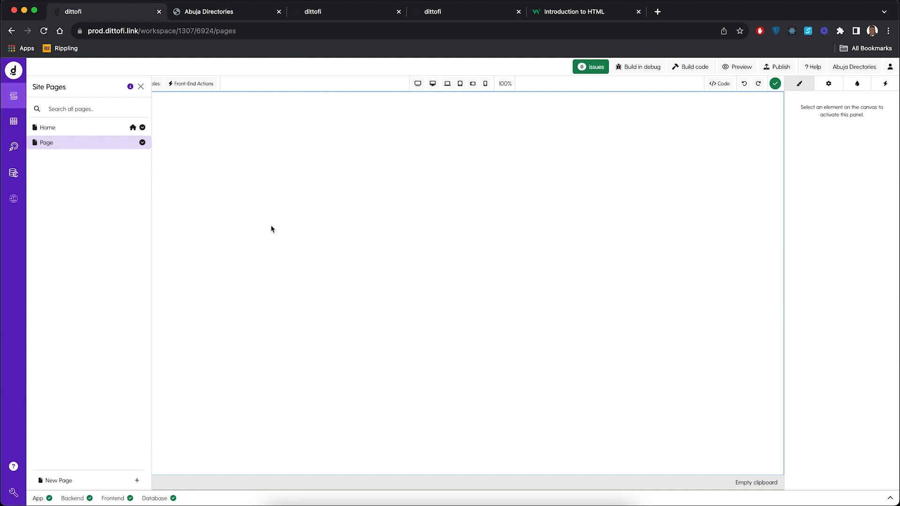
Step: In the new page's settings, enter Directory as the page name and /directory as the slug
click(142, 143)
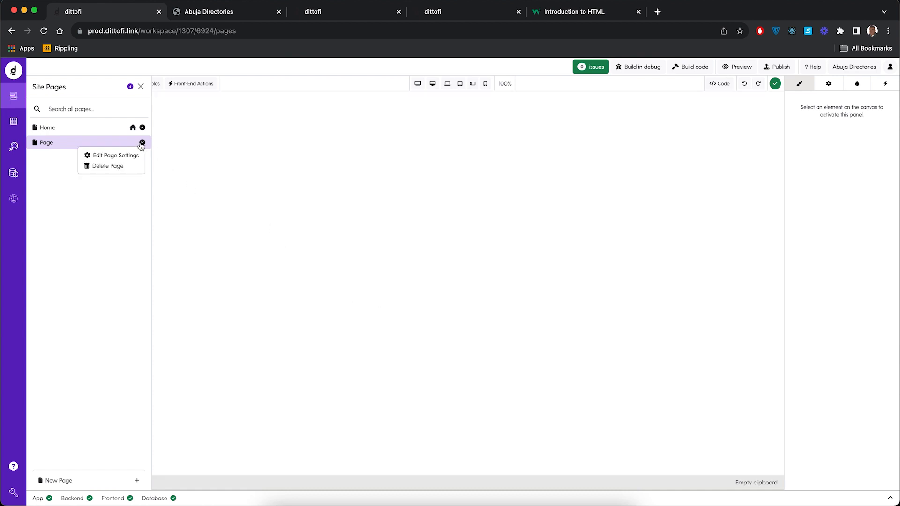
click(120, 157)
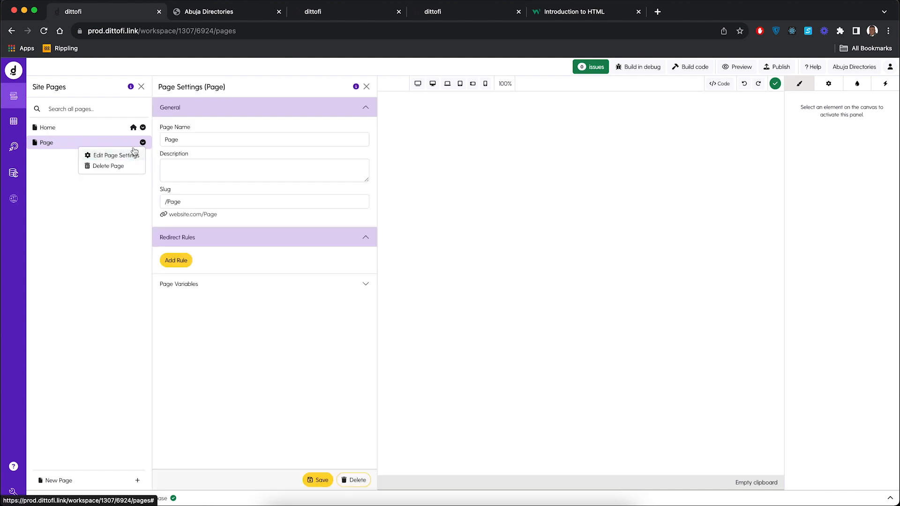
double_click(172, 140)
text(Directory)
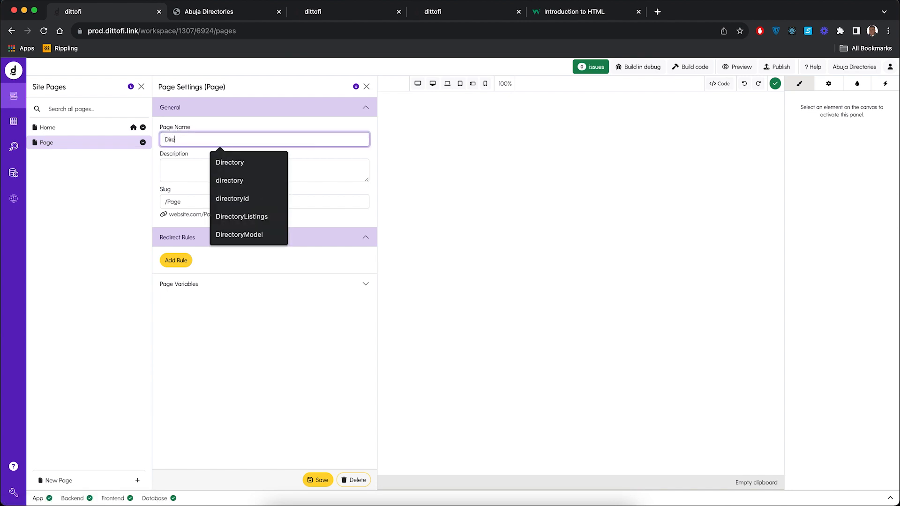
double_click(175, 202)
text(directory)
click(198, 333)
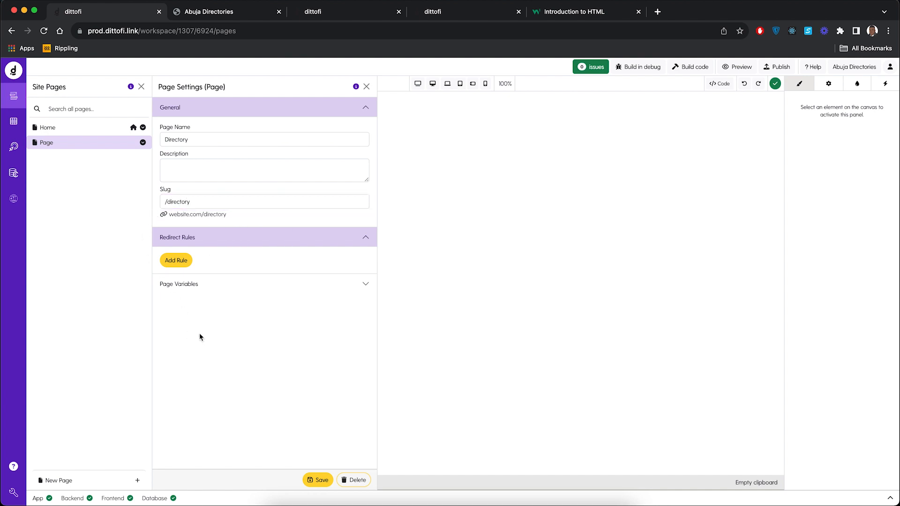
Step: Add a query variable named id of kind Number to the Directory page
click(366, 284)
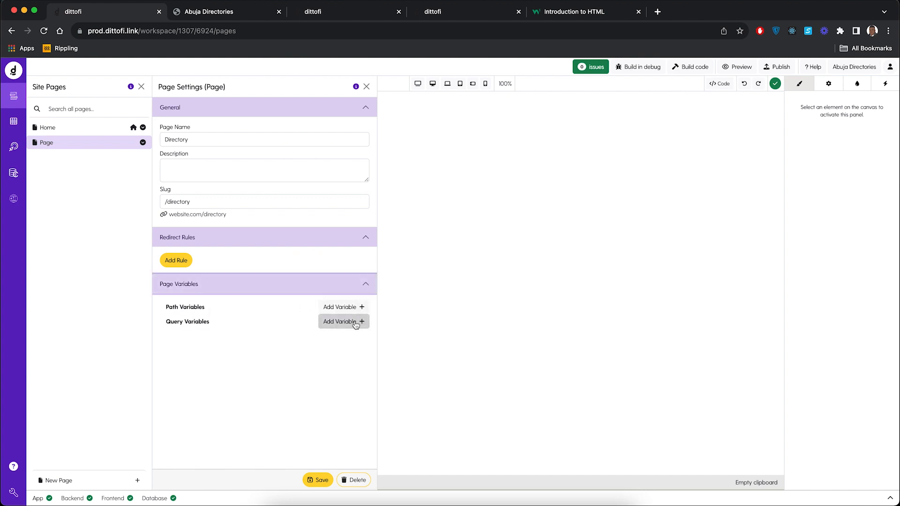
click(355, 322)
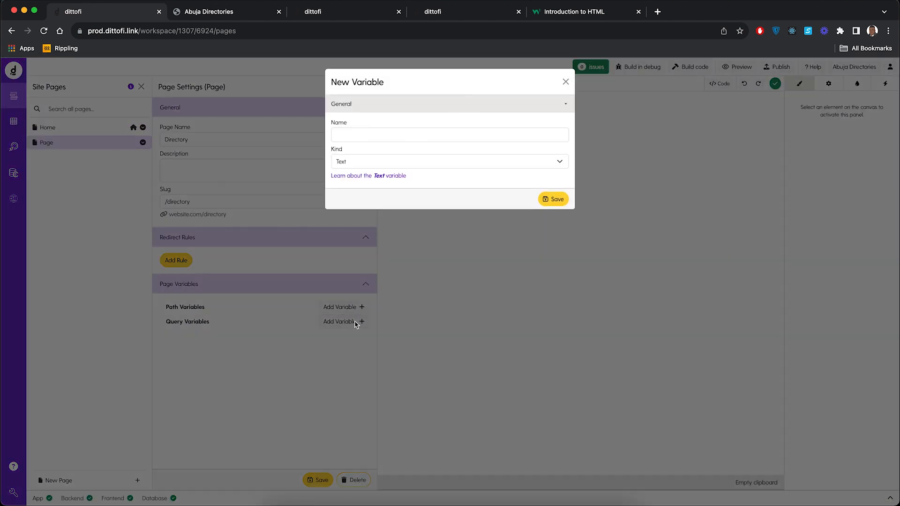
click(354, 137)
text(id)
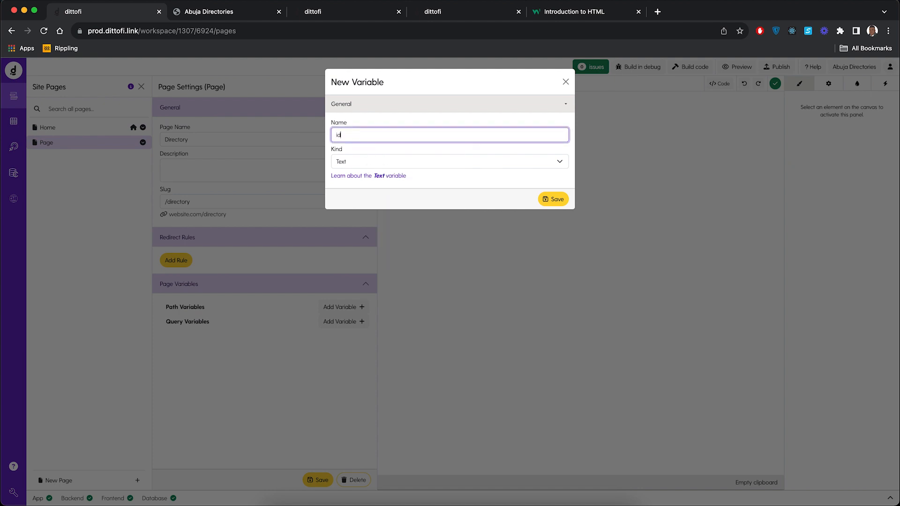
click(353, 163)
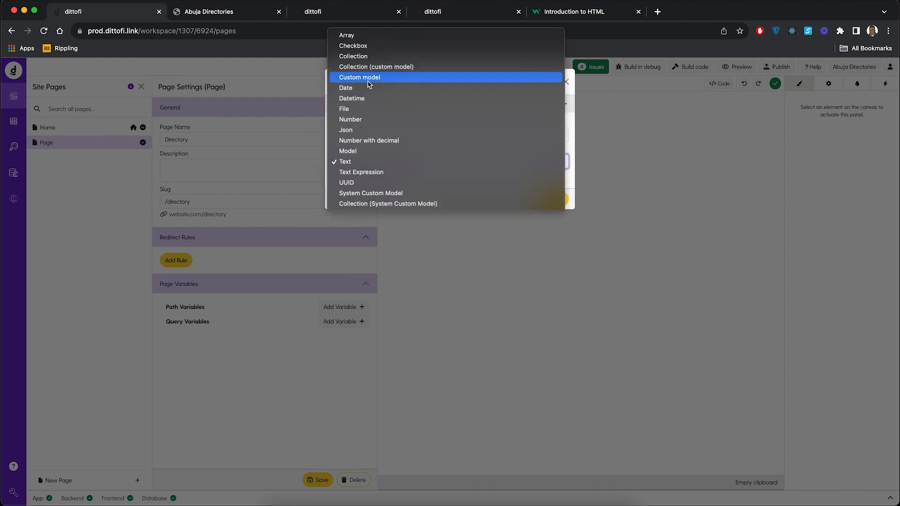
click(367, 117)
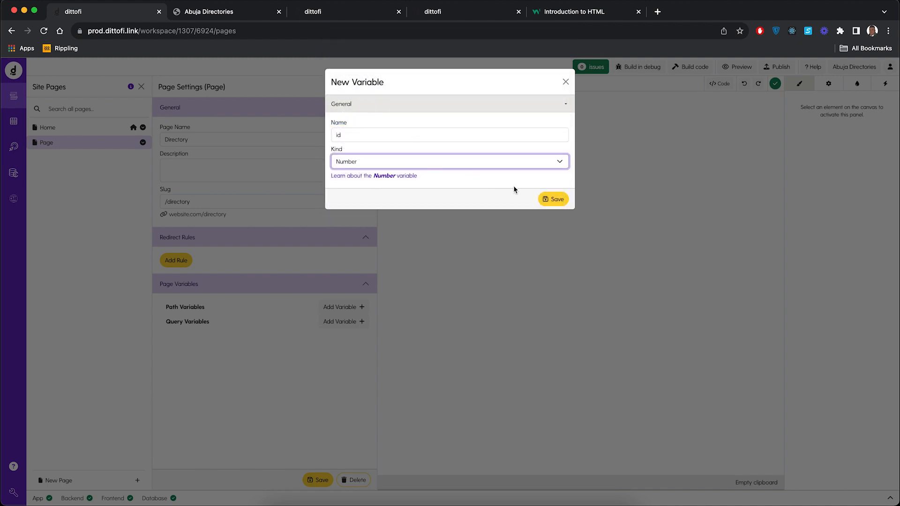
click(556, 199)
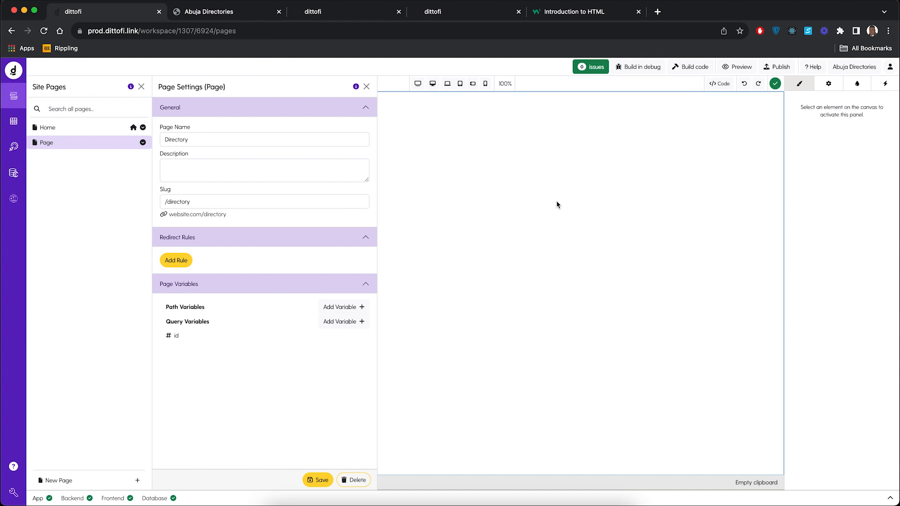
click(257, 31)
key(Right)
text(?)
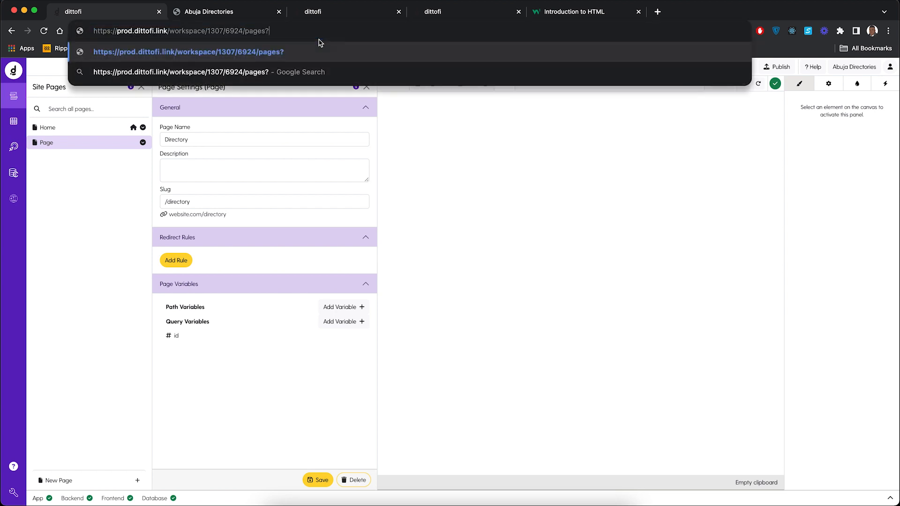
text(id=1)
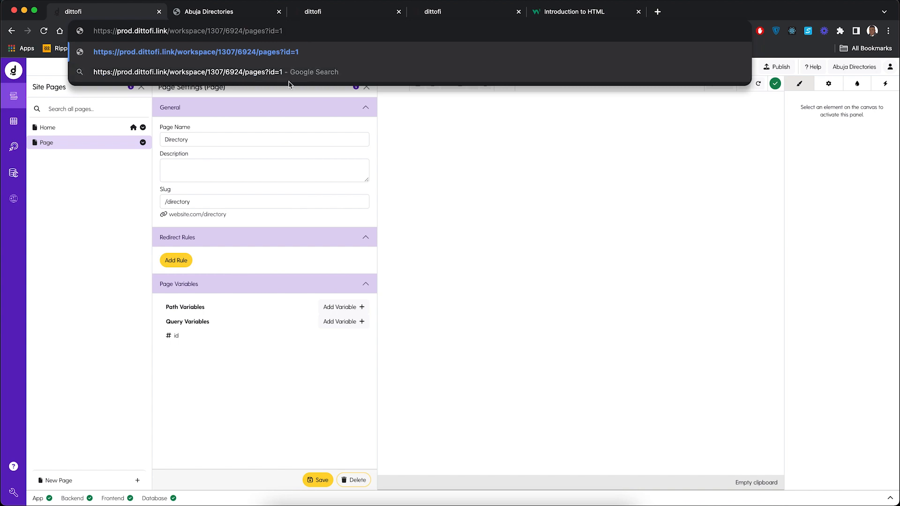
click(254, 394)
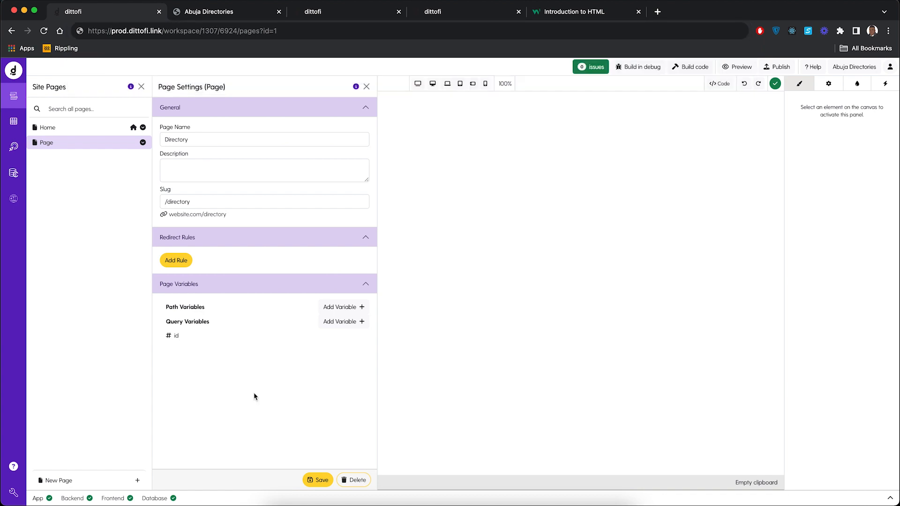
Step: Save the Directory page's settings
click(318, 483)
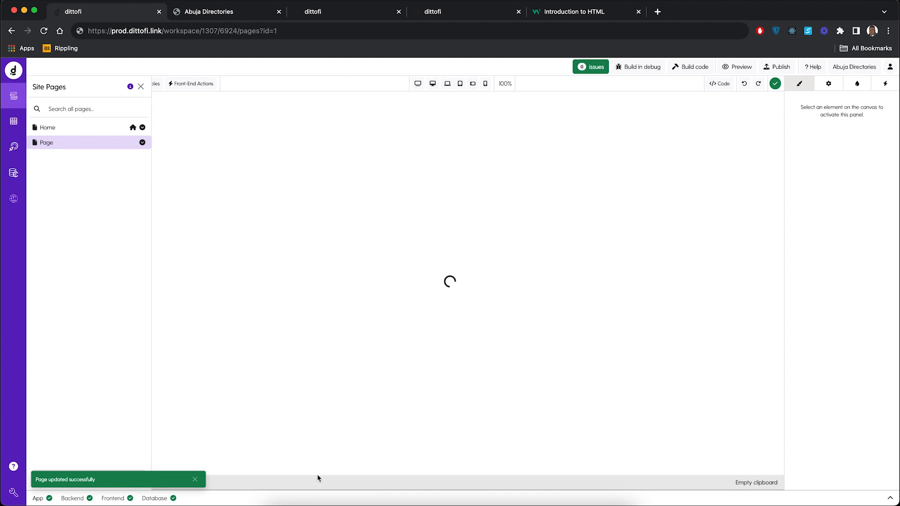
Step: Review the simple HTML document example on the W3Schools HTML introduction page and return to Dittofi
click(140, 86)
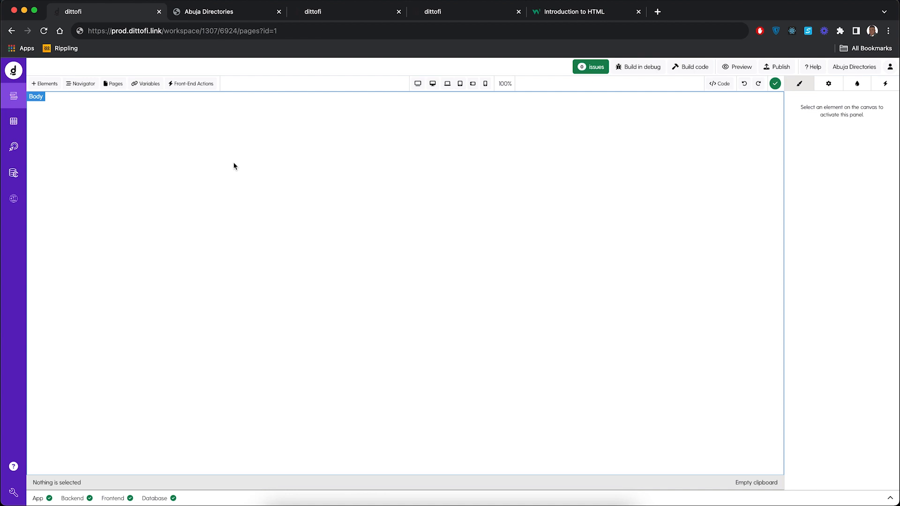
click(576, 16)
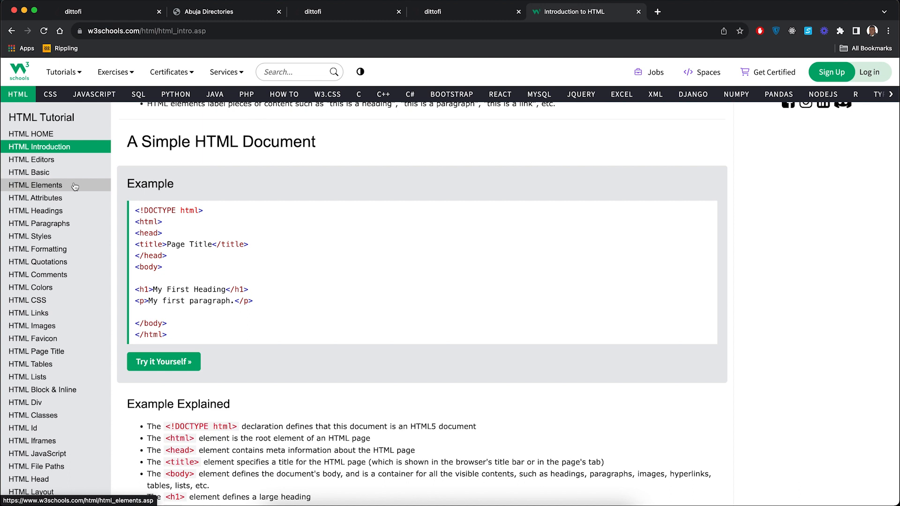
click(112, 15)
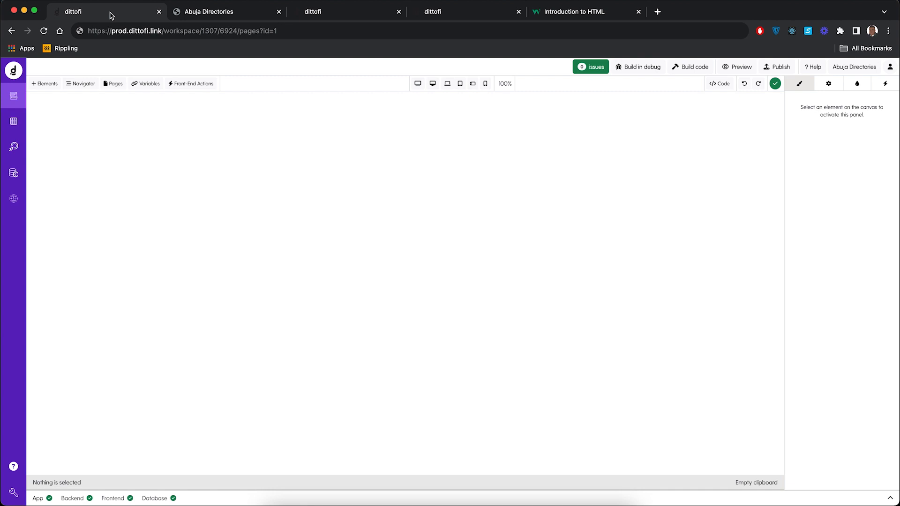
Step: Add a Div Block to the empty Directory page and select it
click(45, 84)
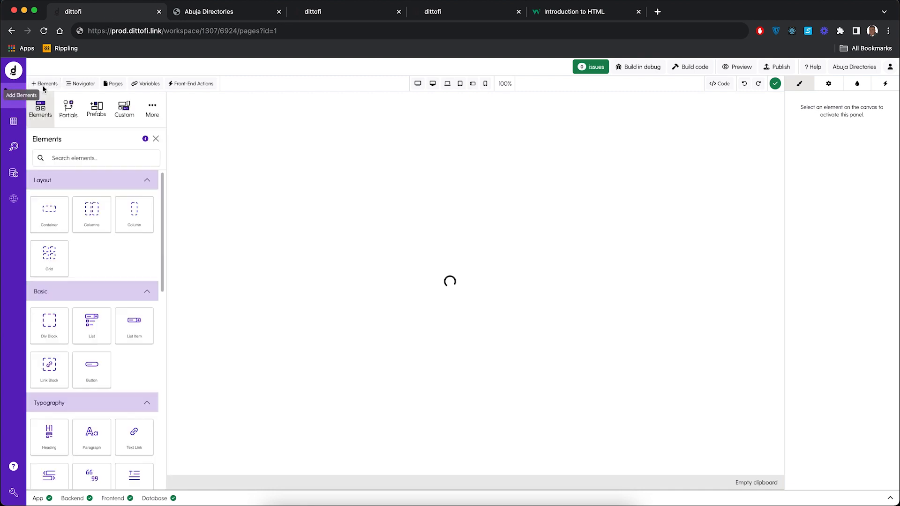
click(48, 325)
drag(48, 324, 363, 113)
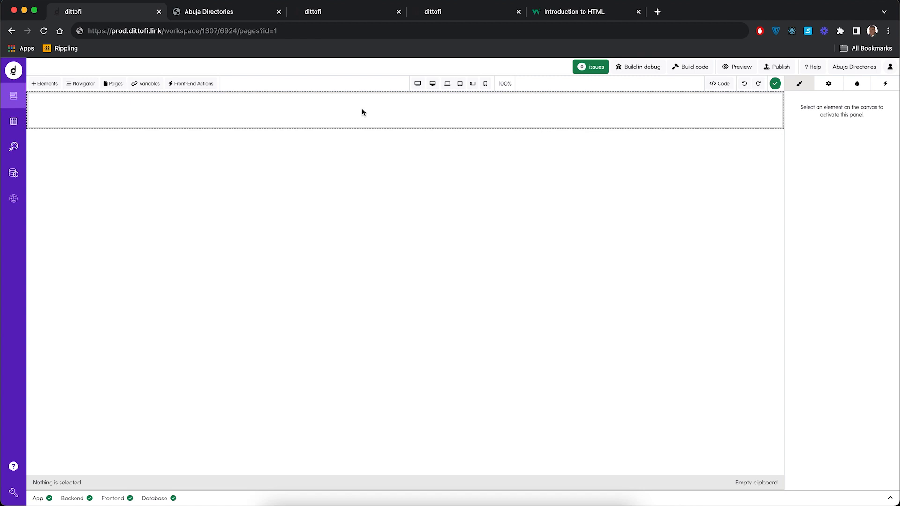
click(322, 118)
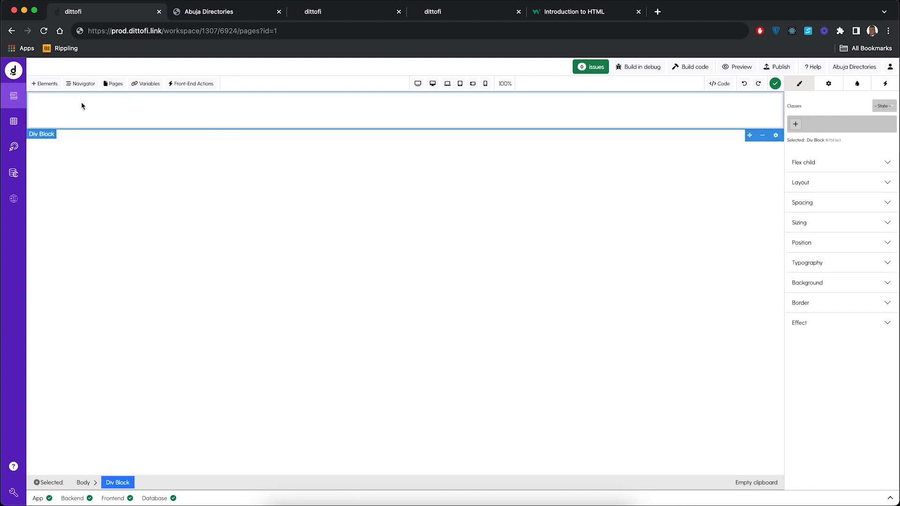
Step: On the Home page, copy the navbar div block that contains the Abuja Directories heading and navigation links
click(113, 83)
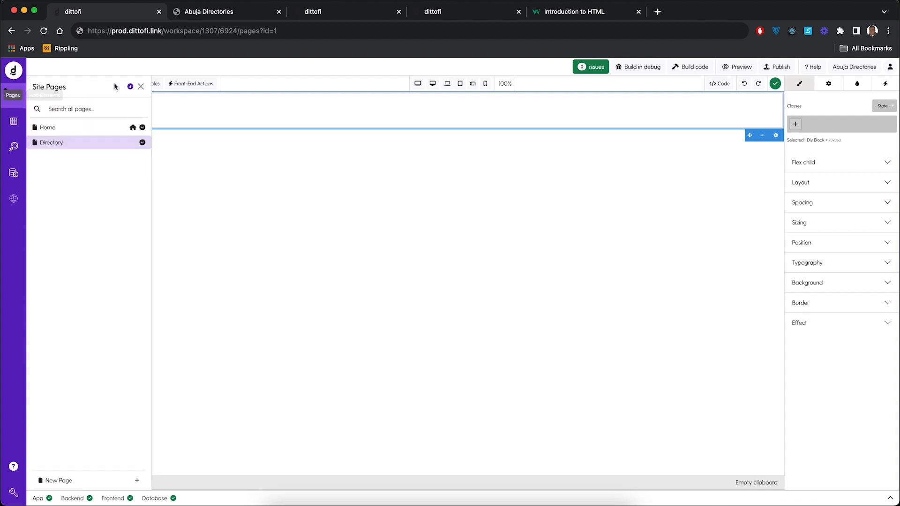
click(97, 126)
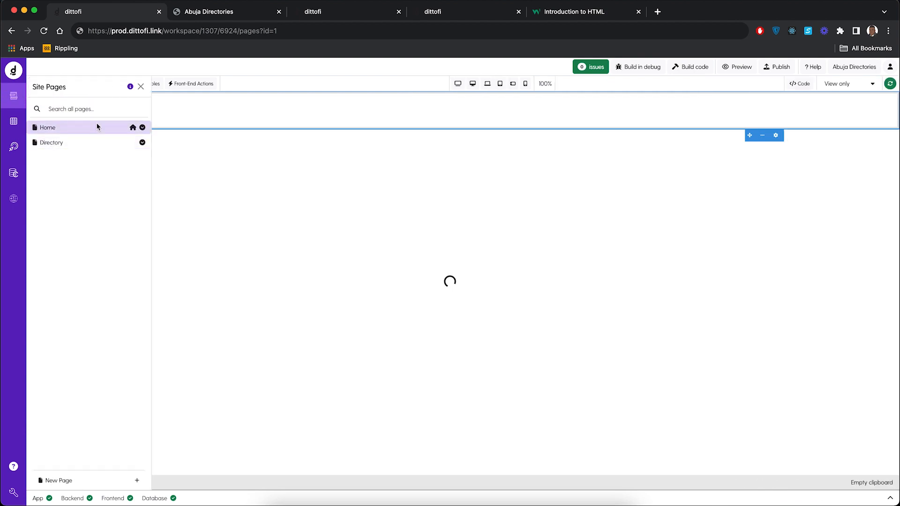
click(140, 87)
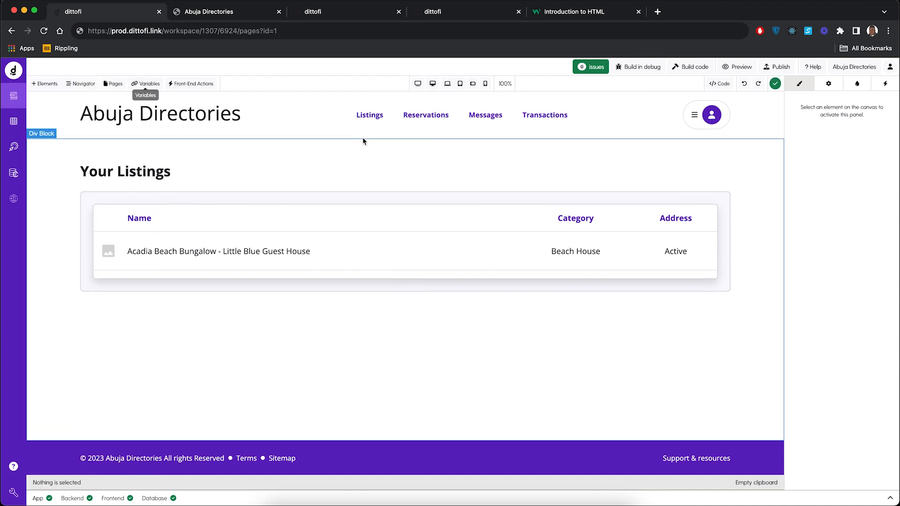
click(743, 136)
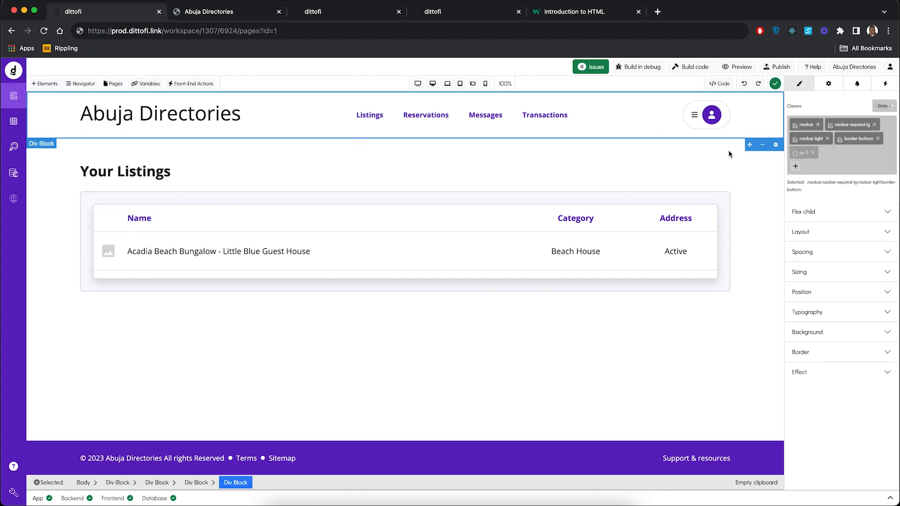
click(116, 484)
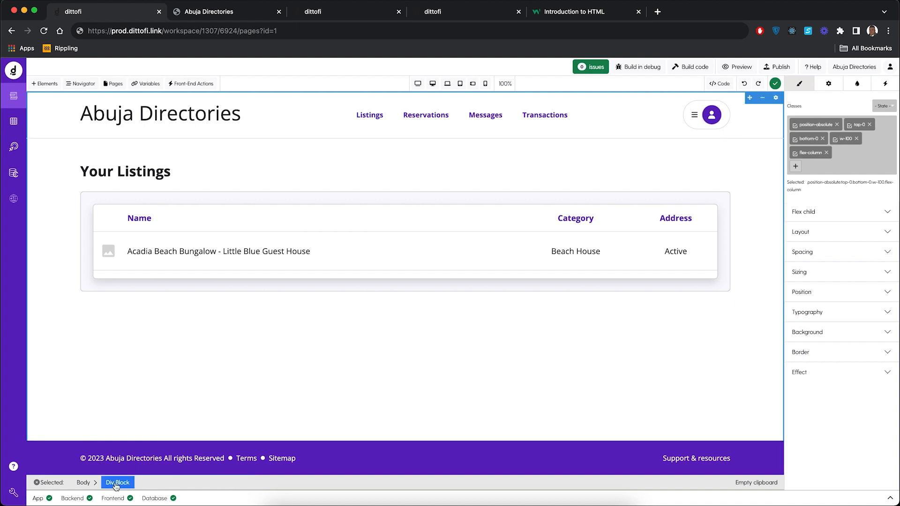
click(243, 134)
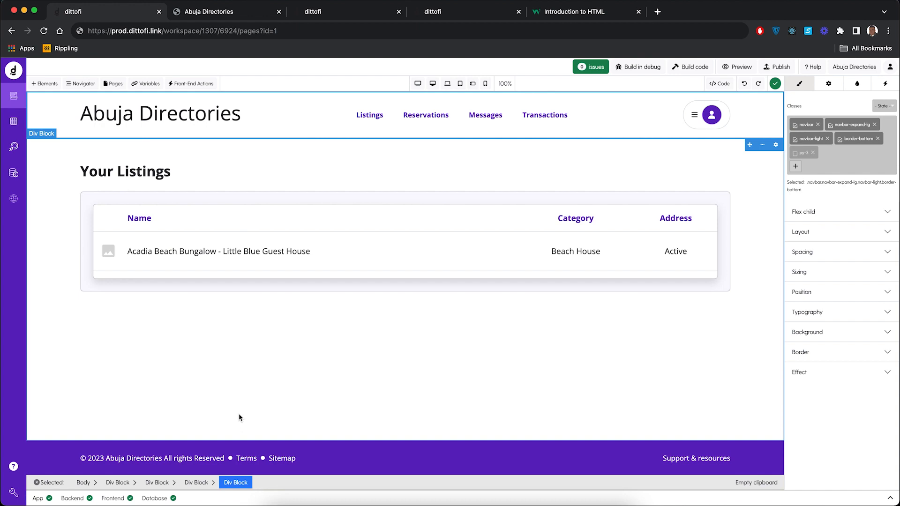
click(196, 484)
click(309, 125)
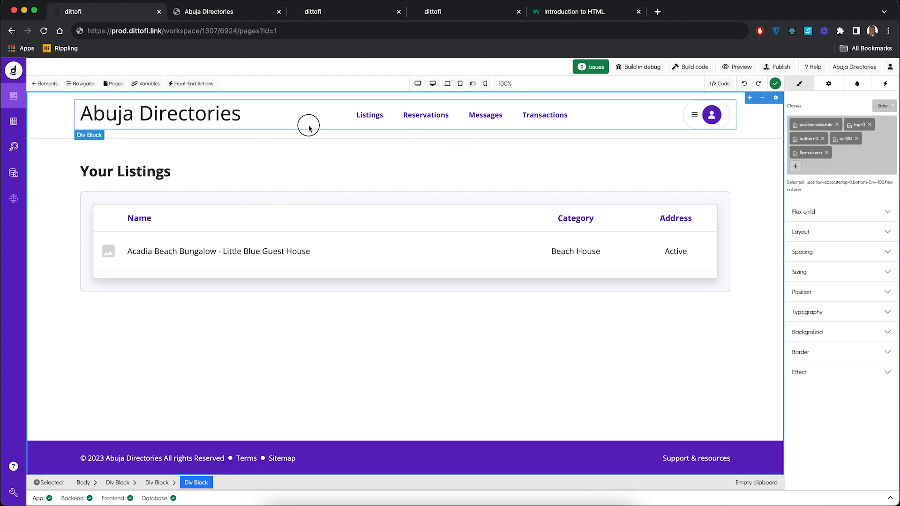
click(308, 136)
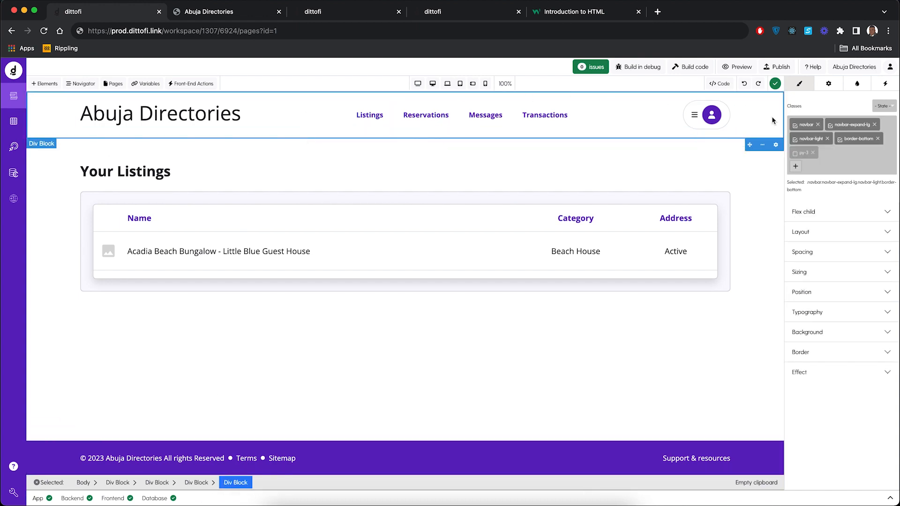
click(762, 145)
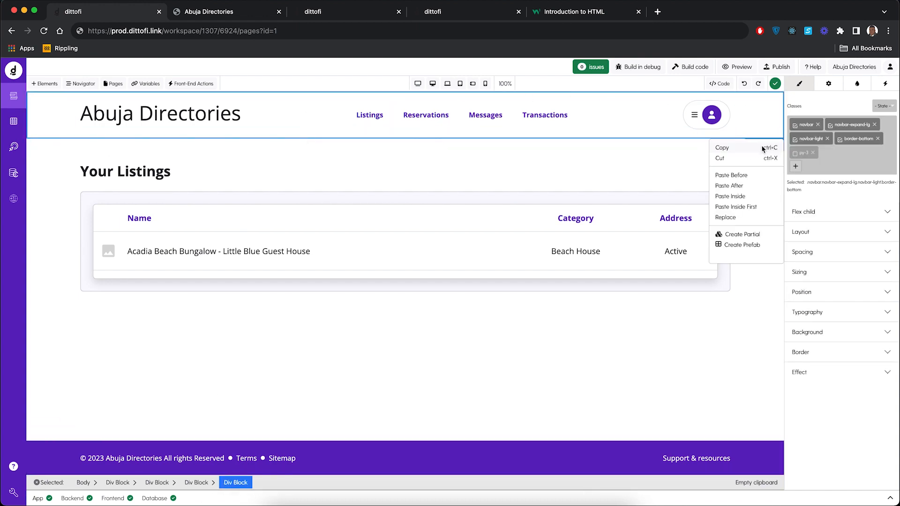
click(724, 147)
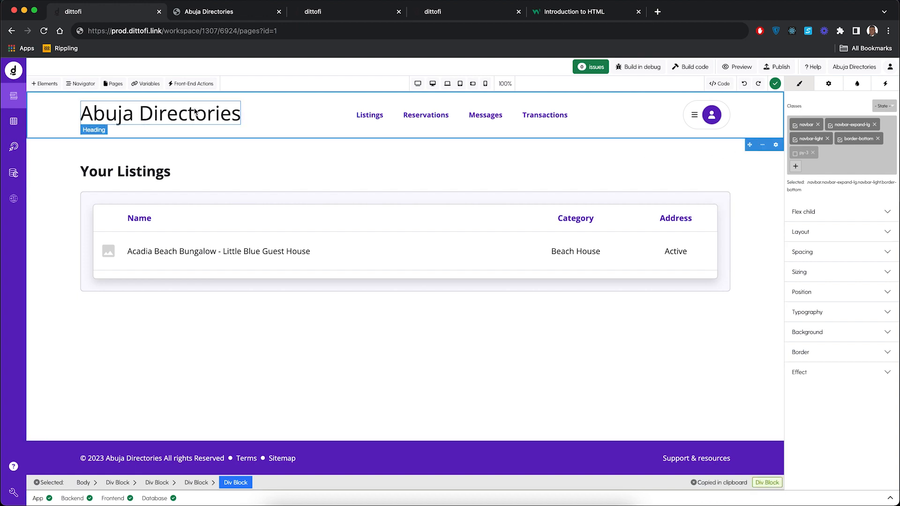
Step: Paste the copied navbar inside the empty div block on the Directory page
click(113, 83)
click(77, 145)
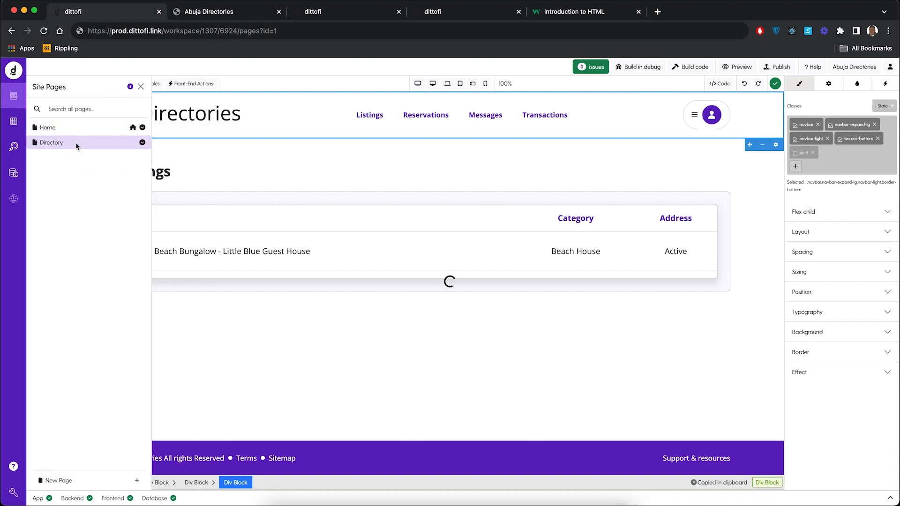
click(435, 105)
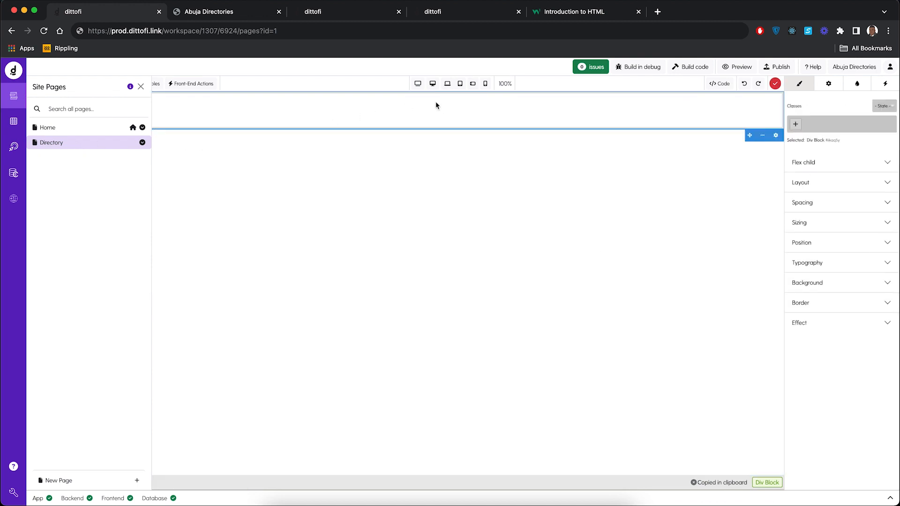
click(762, 135)
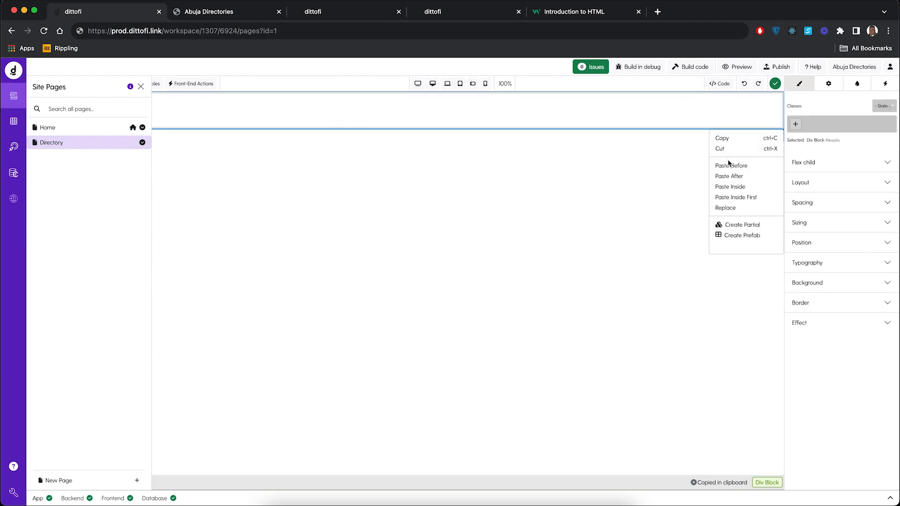
click(729, 186)
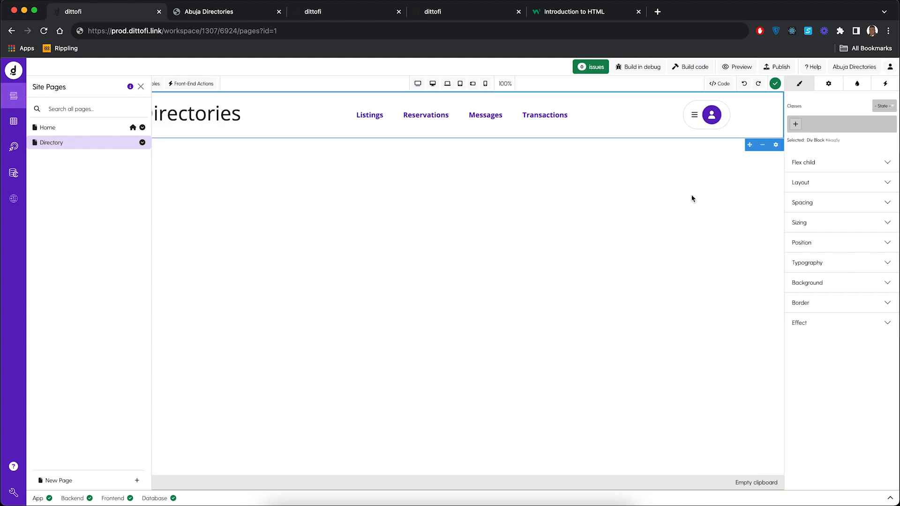
click(141, 87)
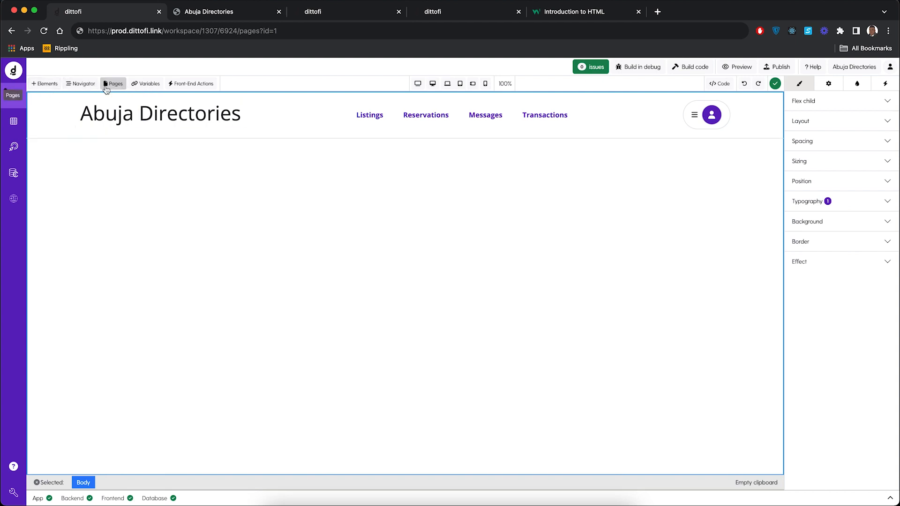
Step: Search the elements for image and add an Image element below the navbar on the Directory page
click(46, 84)
click(80, 158)
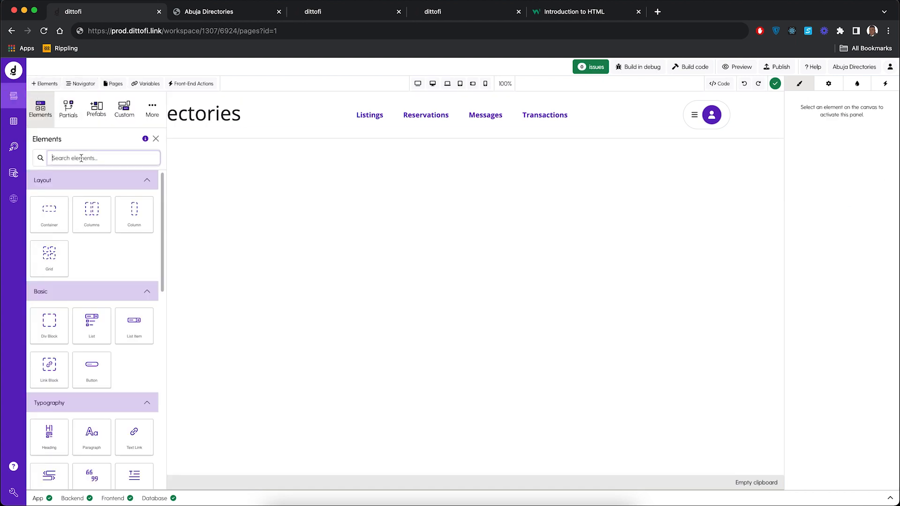
text(image)
drag(63, 184, 281, 176)
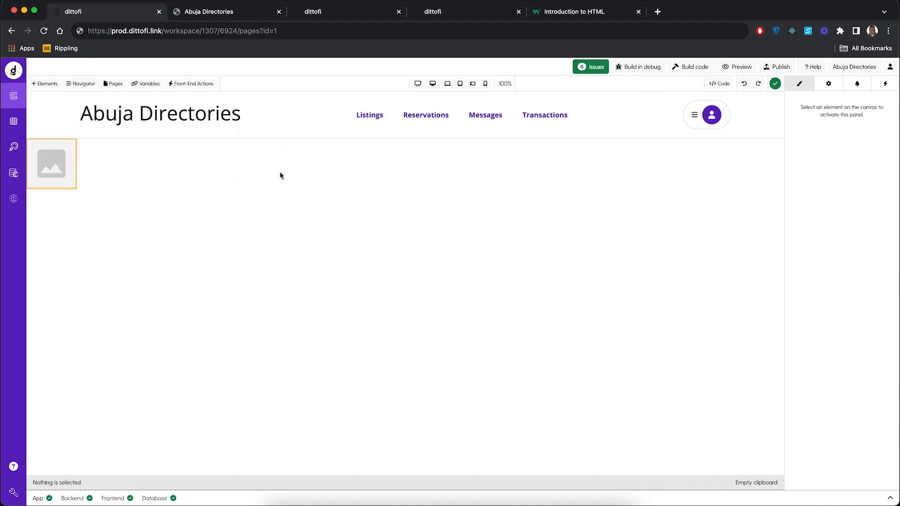
Step: Cut the image and paste it inside the outer div block, below the navbar
click(65, 180)
click(57, 134)
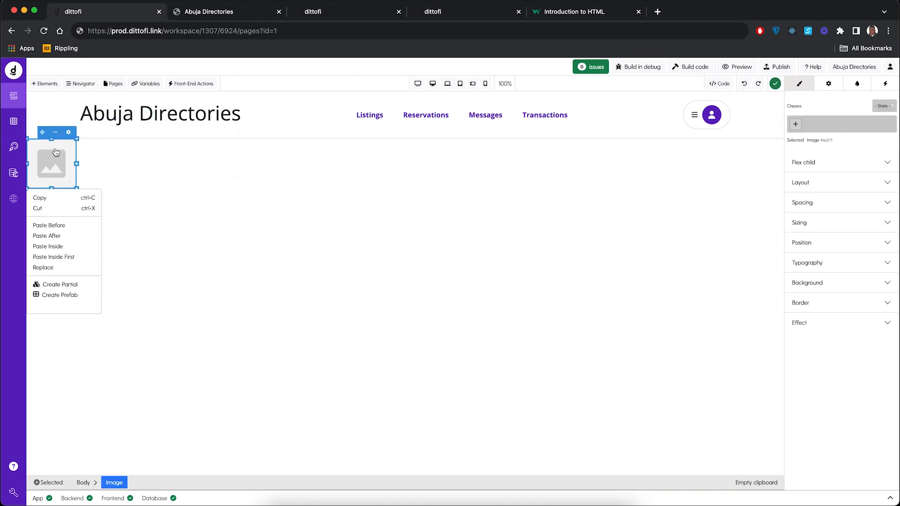
click(54, 207)
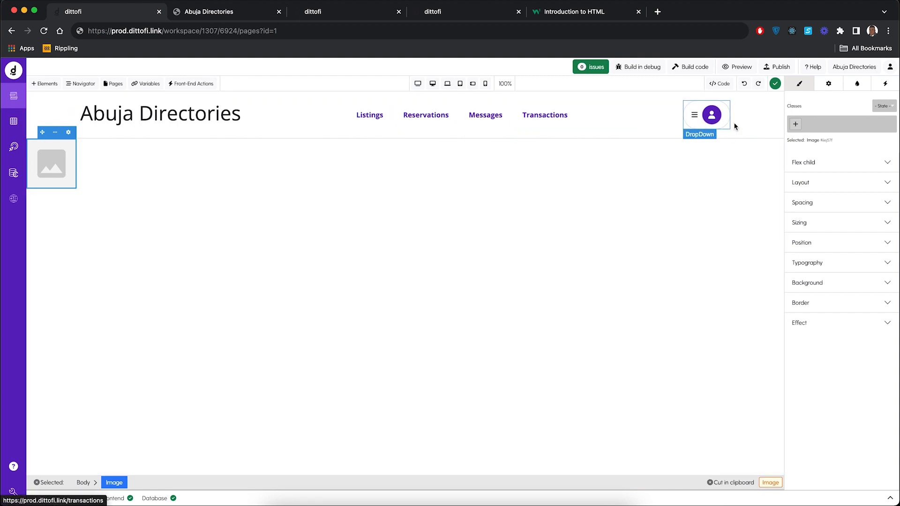
click(764, 132)
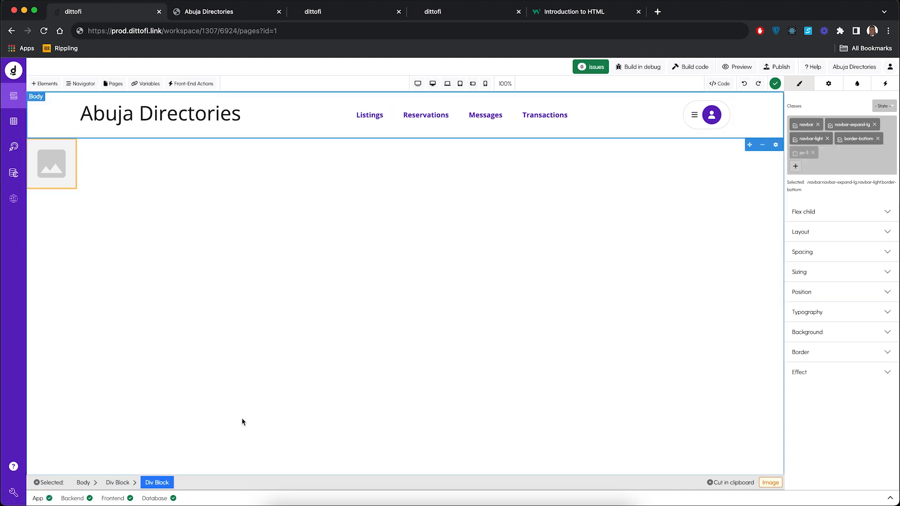
click(117, 482)
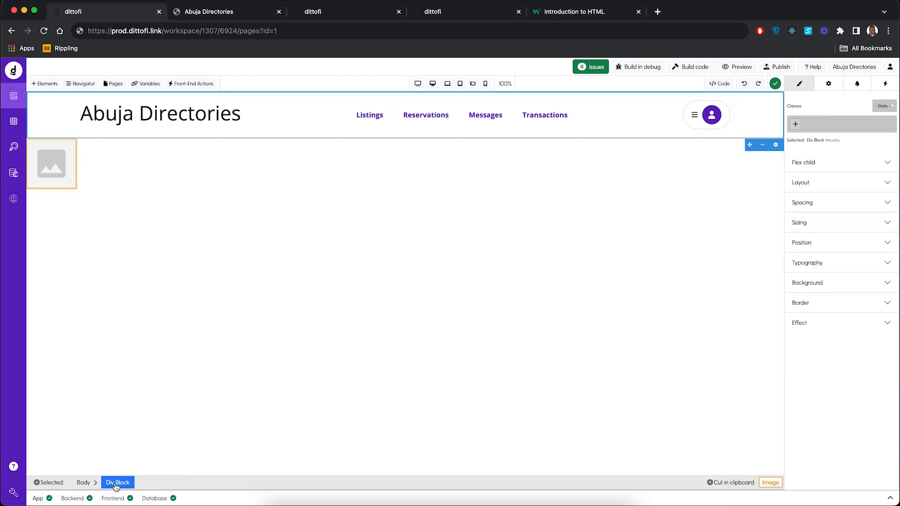
click(763, 145)
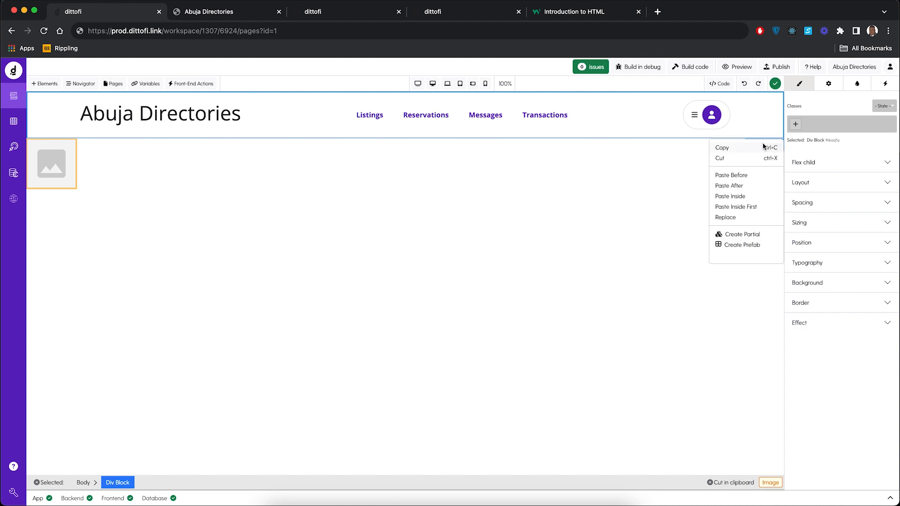
click(736, 188)
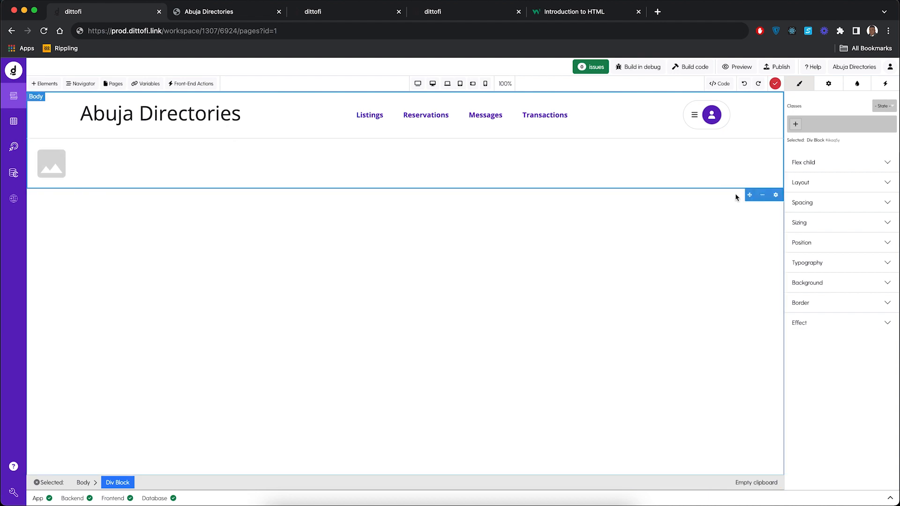
Step: Set the width of the image below the navbar to 100%
click(66, 174)
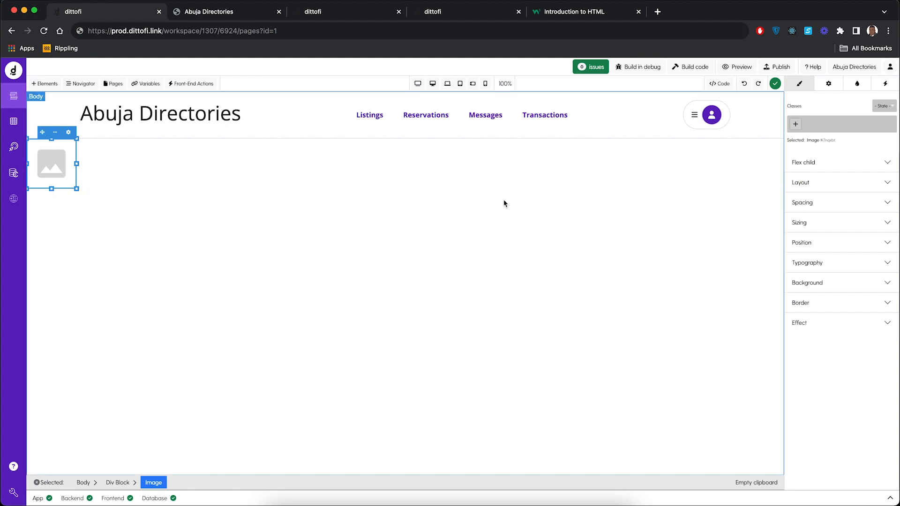
click(812, 225)
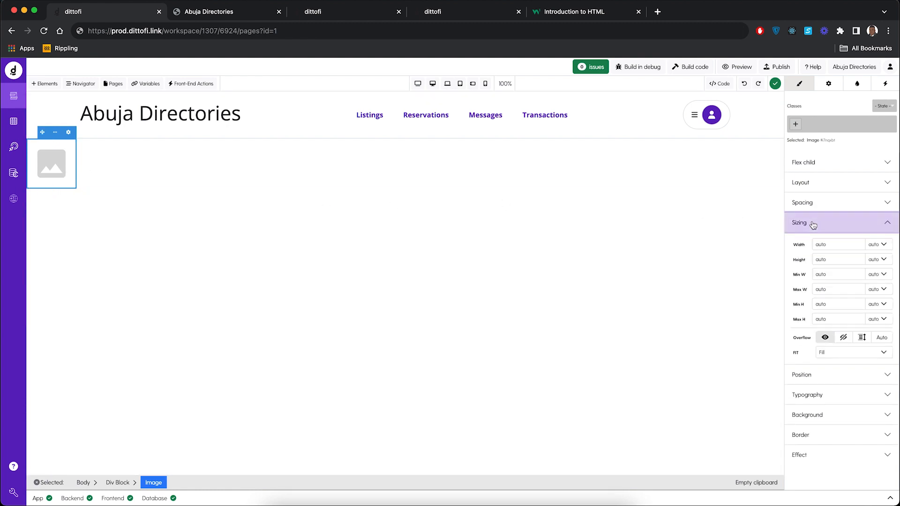
click(881, 246)
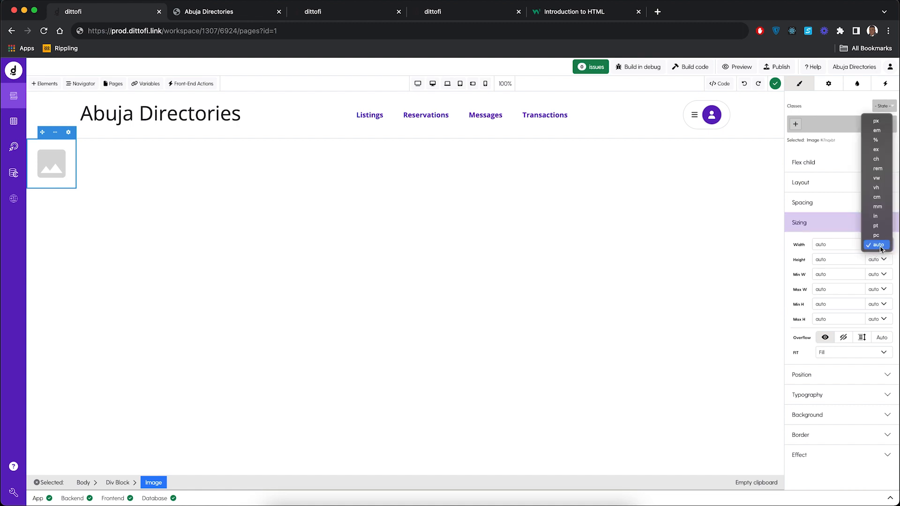
click(875, 140)
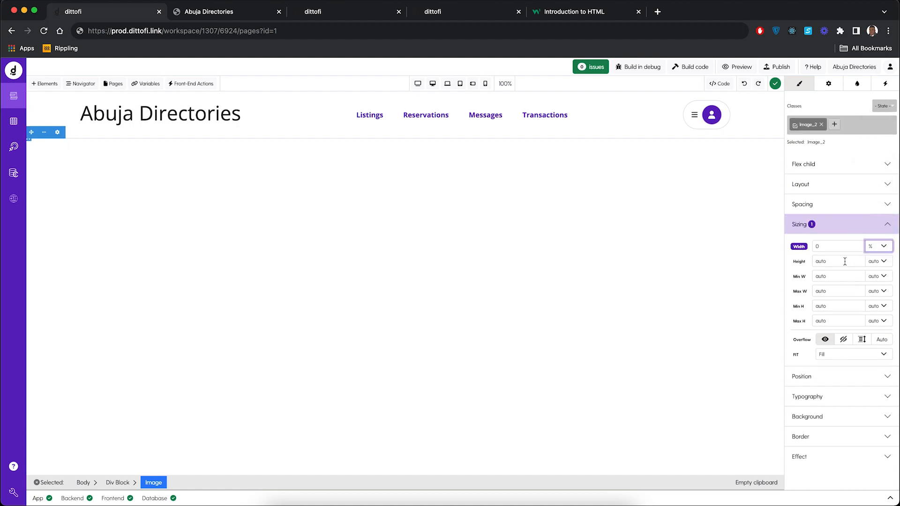
click(826, 247)
text(100)
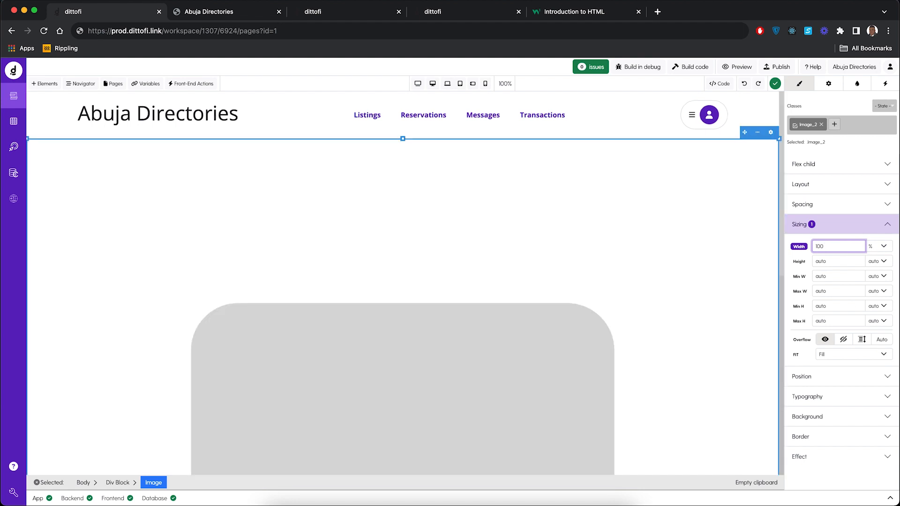
Step: Set the image's height to 500 px
click(883, 261)
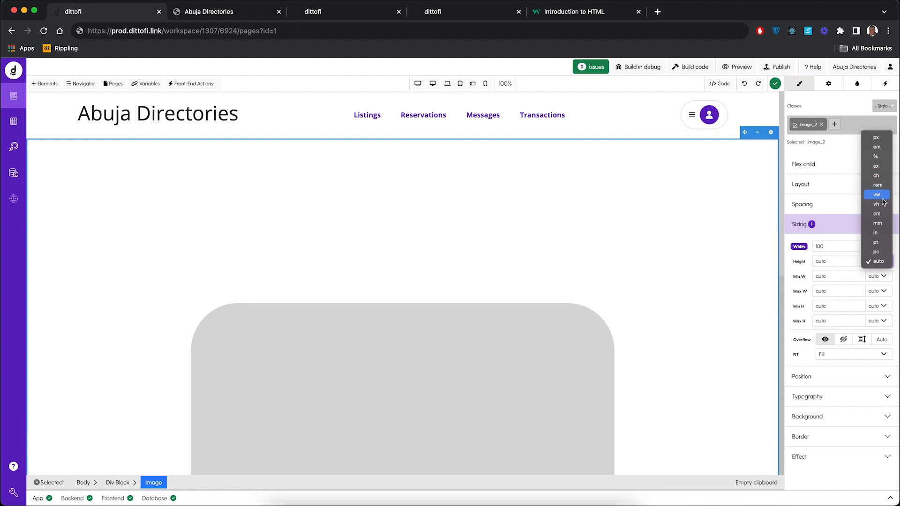
click(872, 140)
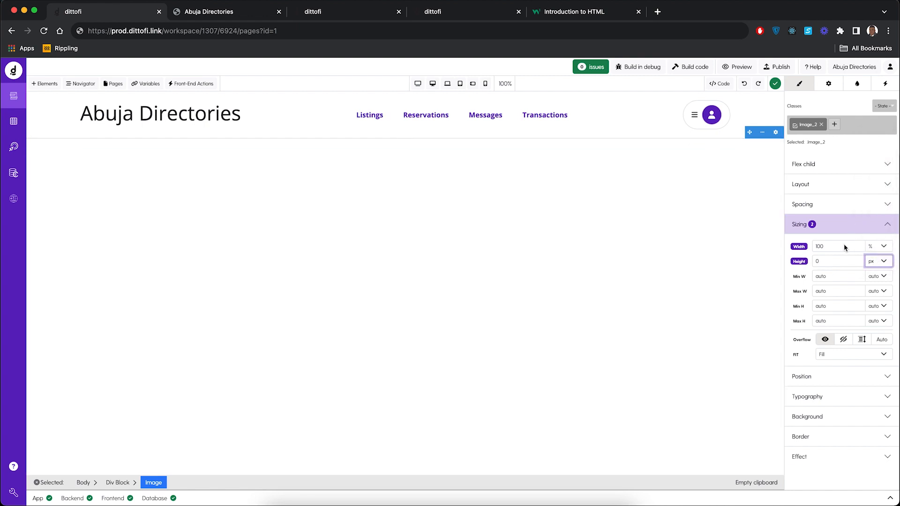
click(823, 258)
text(500)
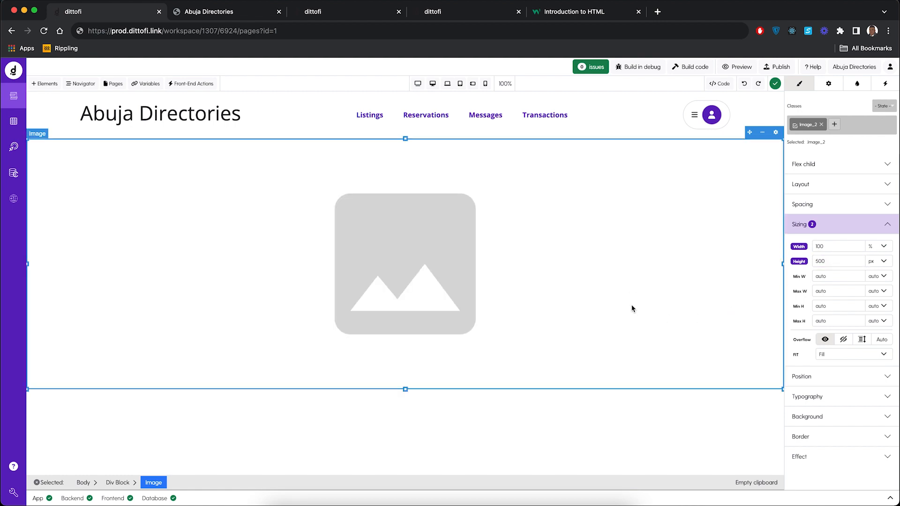
click(535, 425)
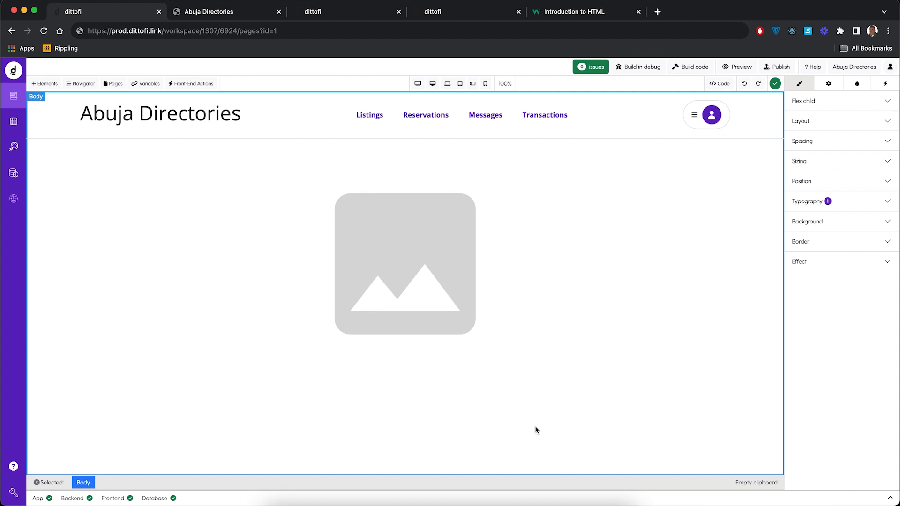
Step: Add a Container element to the page body below the full-width image and select it
click(52, 90)
drag(54, 223, 334, 448)
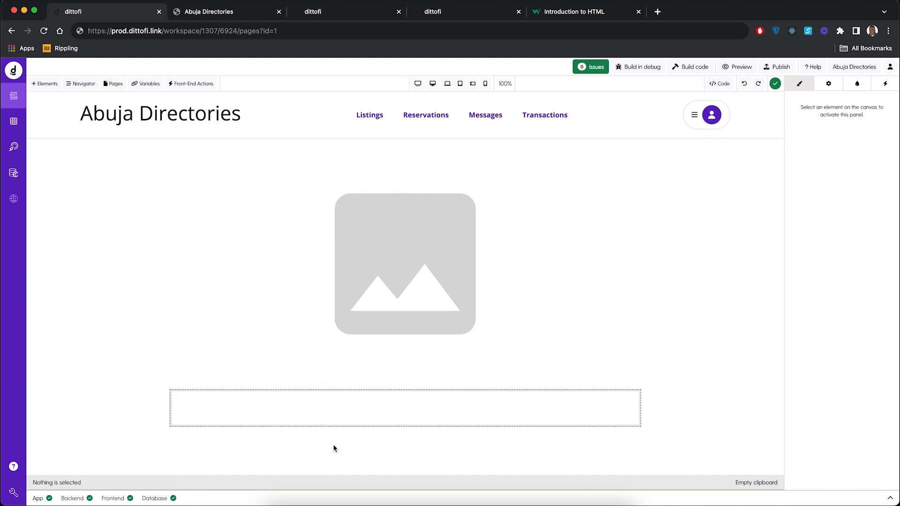
click(333, 415)
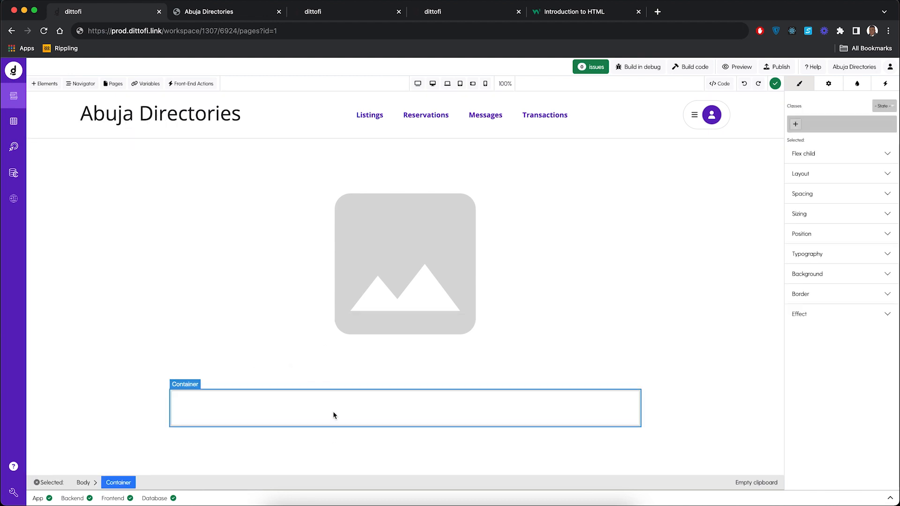
Step: Search the elements for the Heading and place one inside the container below the image
click(45, 84)
click(78, 158)
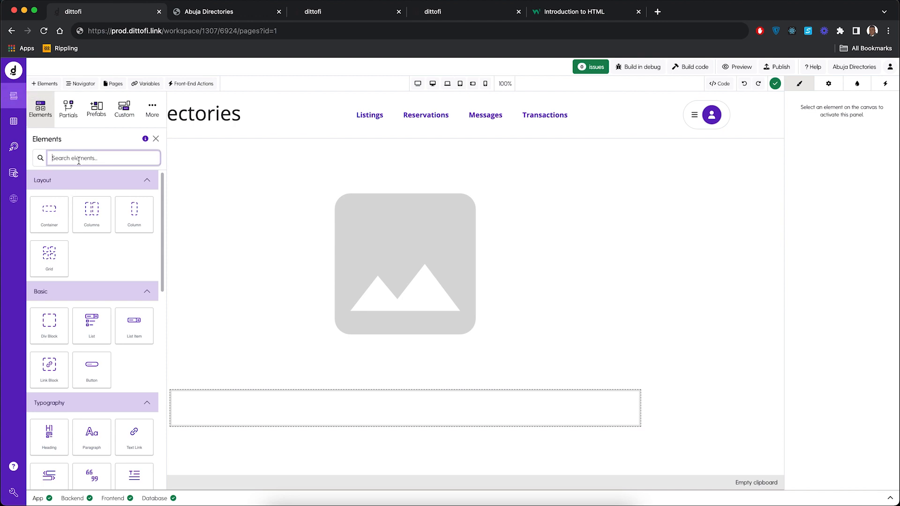
text(heading)
drag(51, 193, 261, 416)
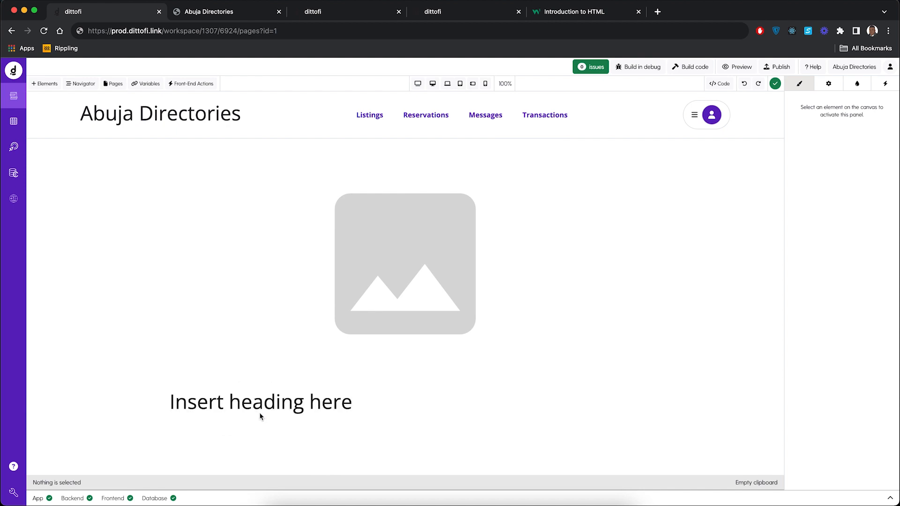
Step: Change the type of the new heading in the container to h4
click(283, 407)
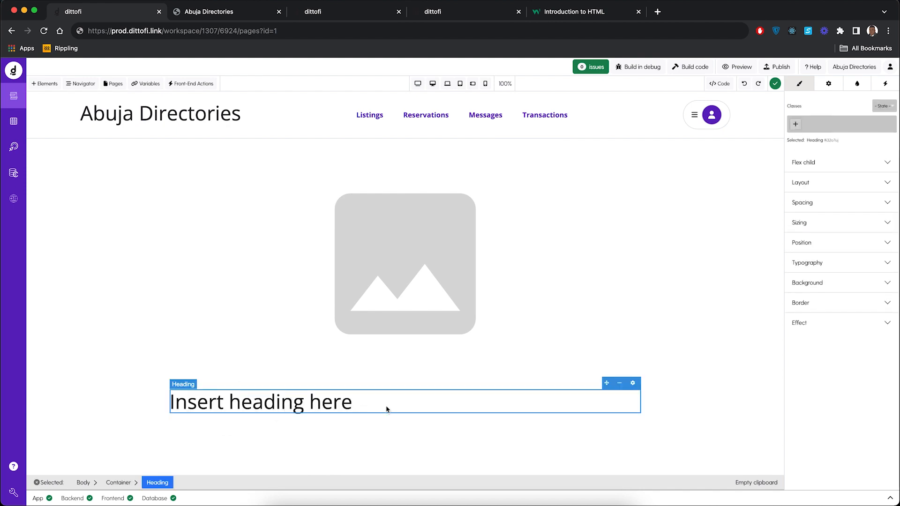
click(830, 84)
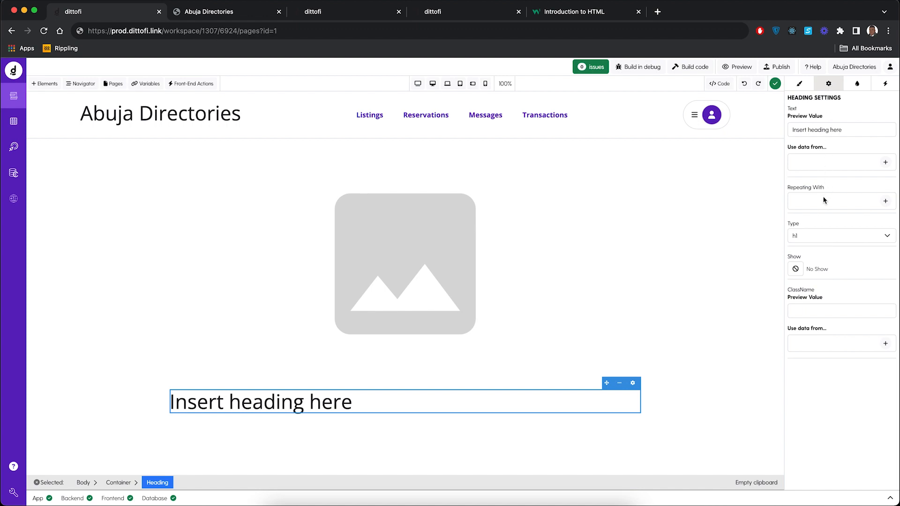
click(816, 239)
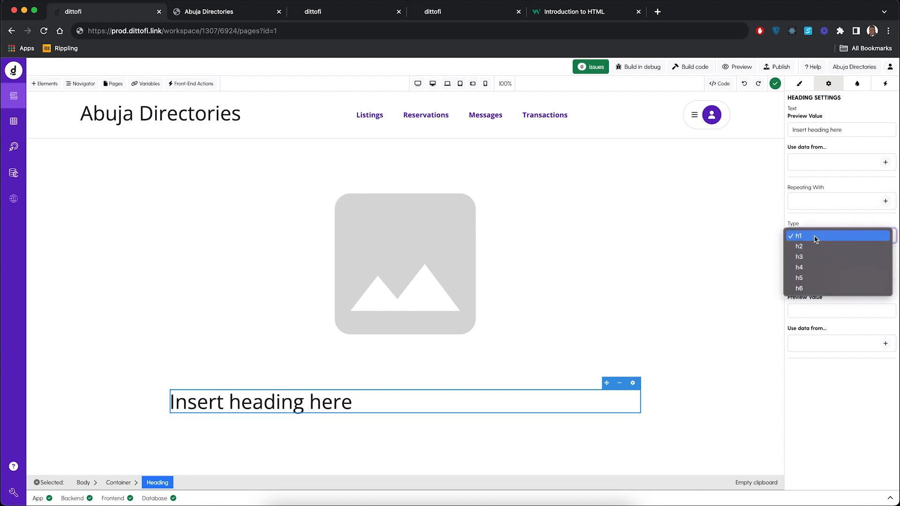
click(813, 268)
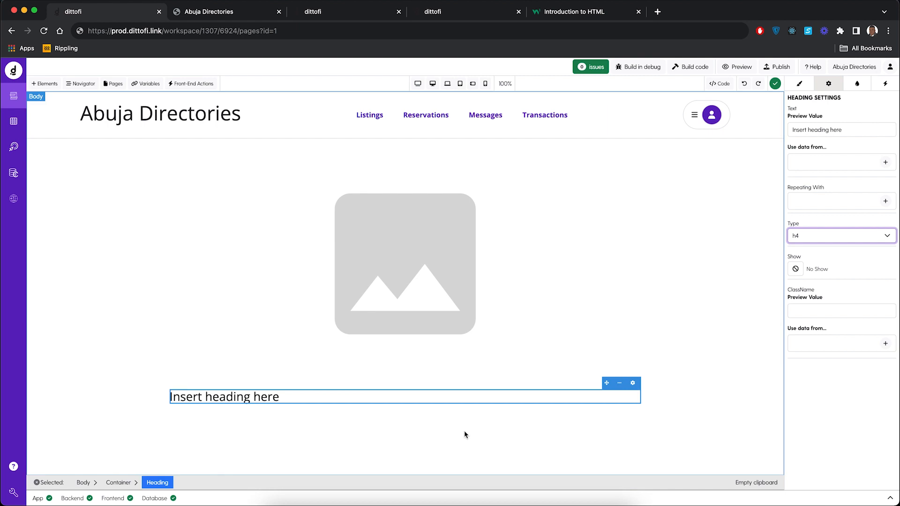
Step: Search the elements for rich, add a Rich Text element below the heading in the container, and select it
click(45, 84)
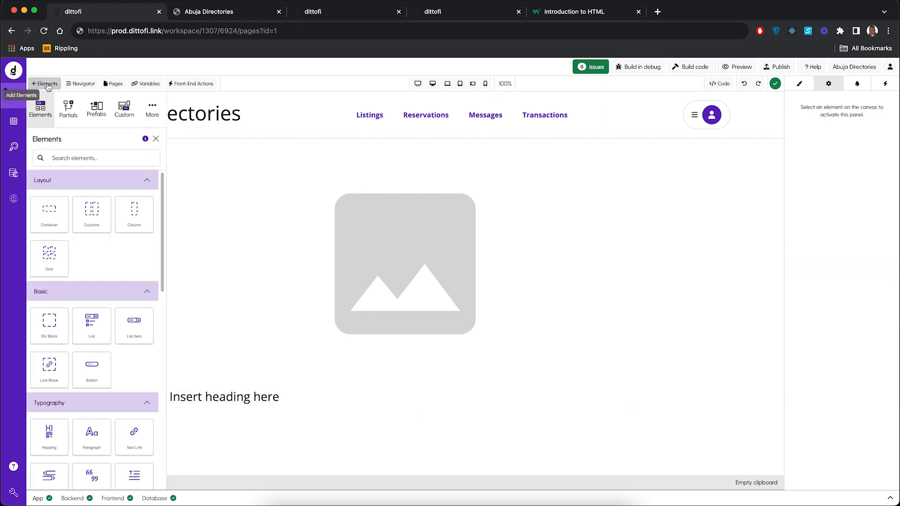
click(75, 157)
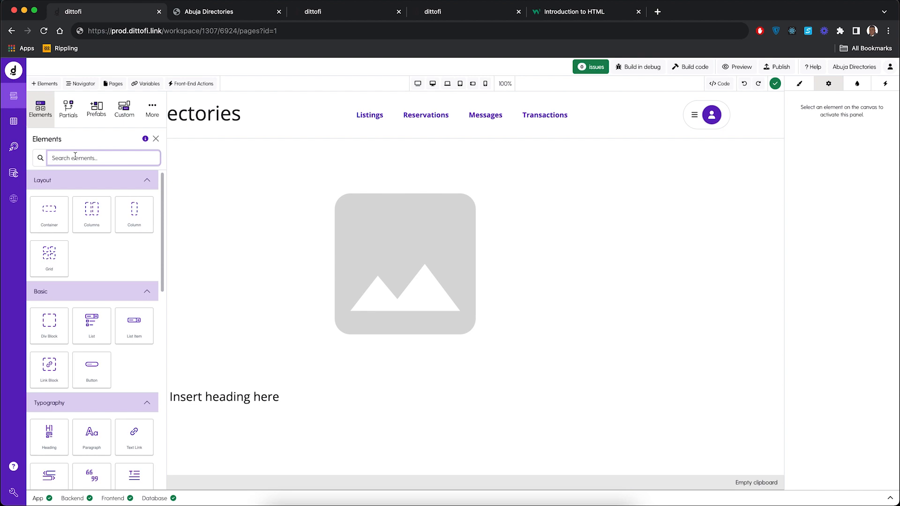
text(rich)
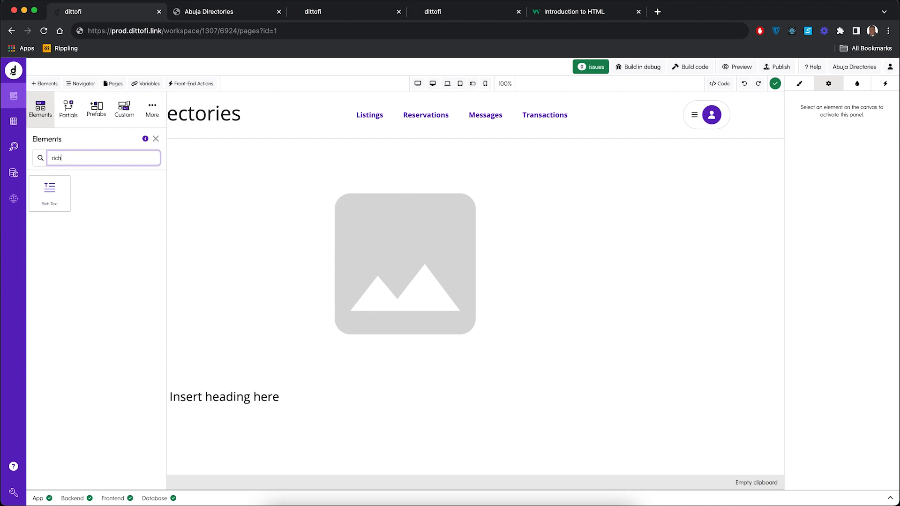
drag(59, 187, 297, 402)
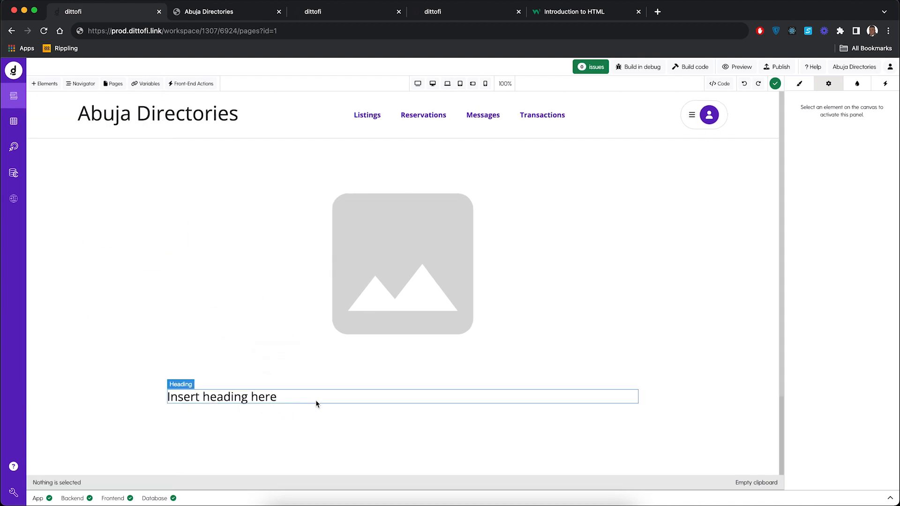
click(316, 404)
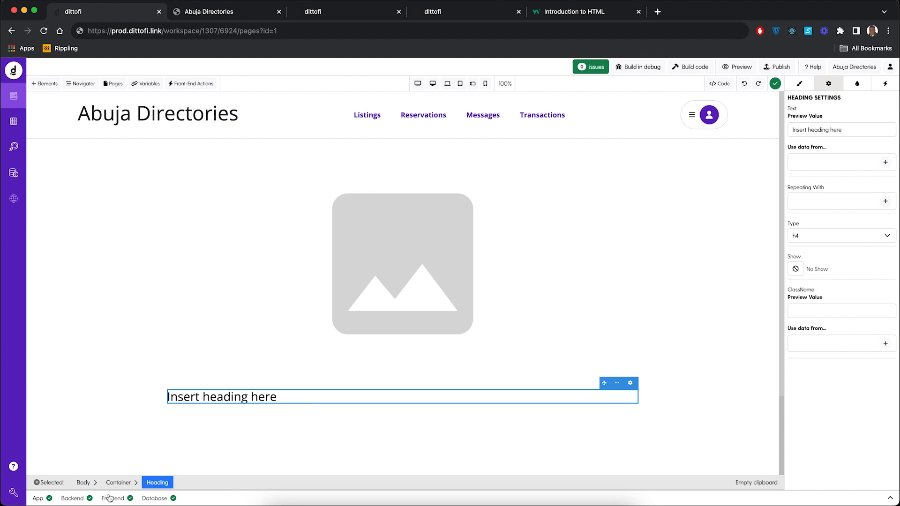
click(245, 426)
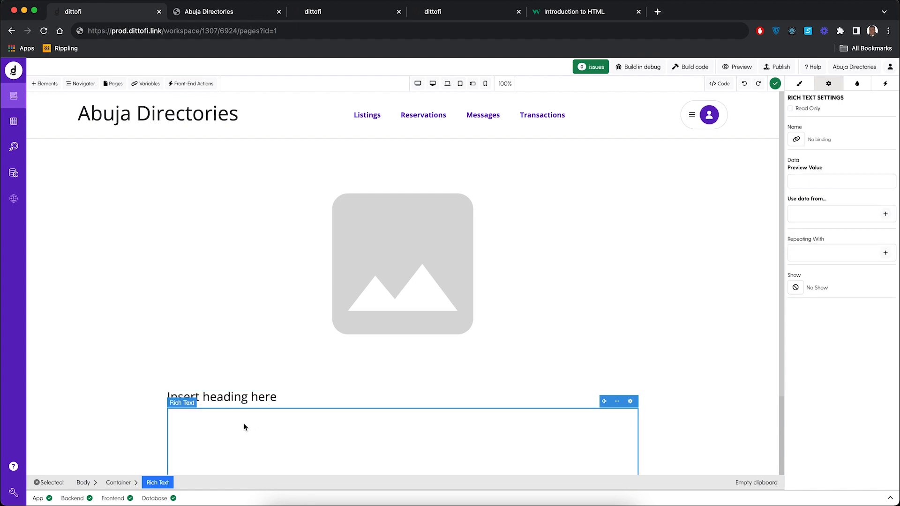
Step: Try to add a second Heading element at the lower end of the Rich Text area
scroll(245, 427, down, 3)
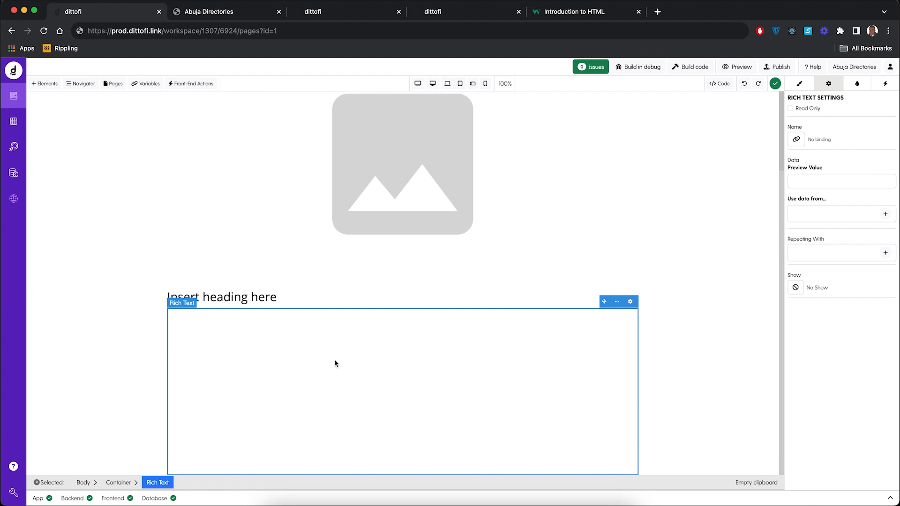
click(45, 83)
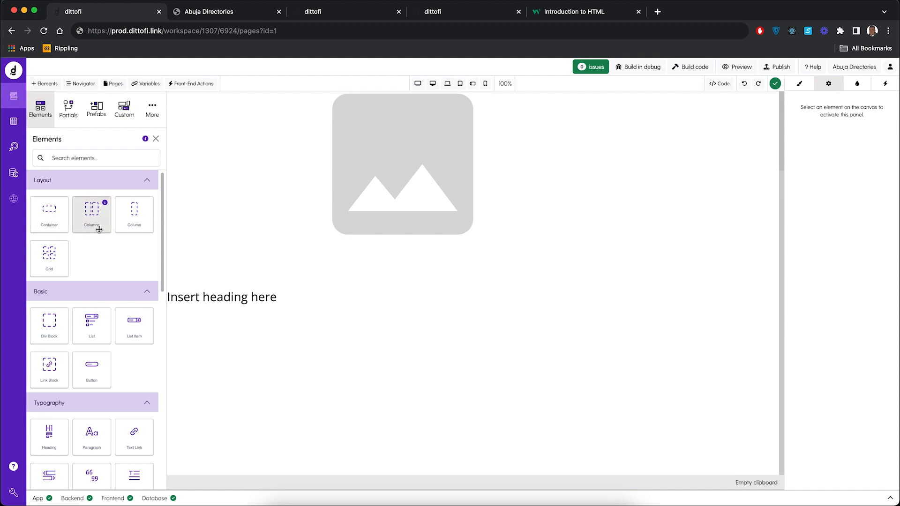
click(77, 155)
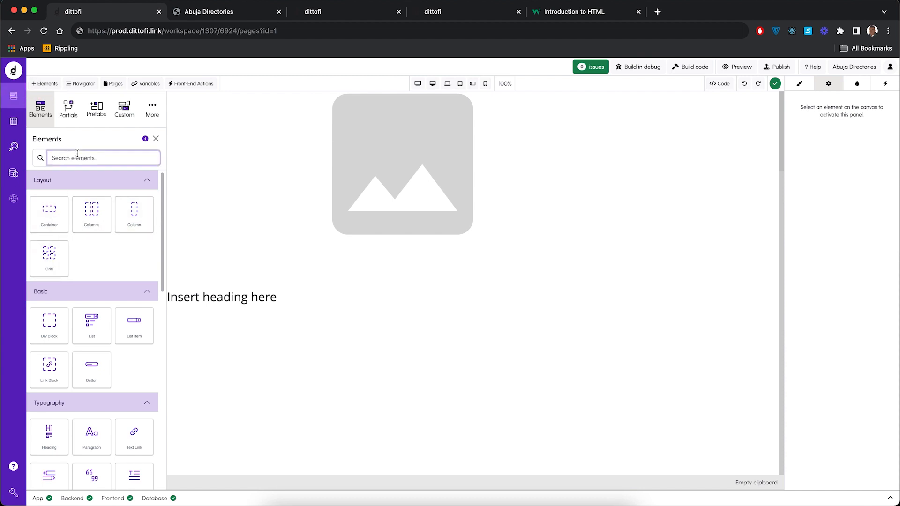
text(heading)
drag(61, 182, 246, 467)
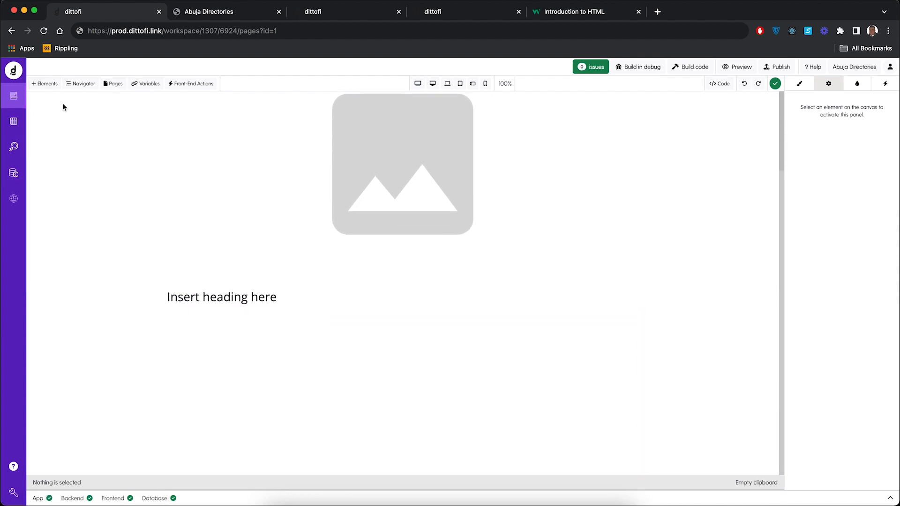
Step: Set the bottom margin of the container holding the heading and Rich Text to 50 px, and select the Rich Text element
click(192, 346)
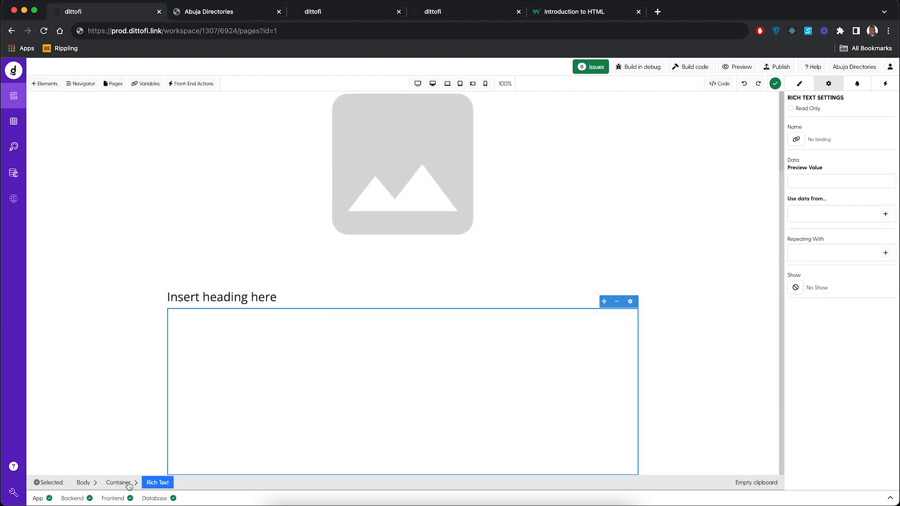
click(119, 483)
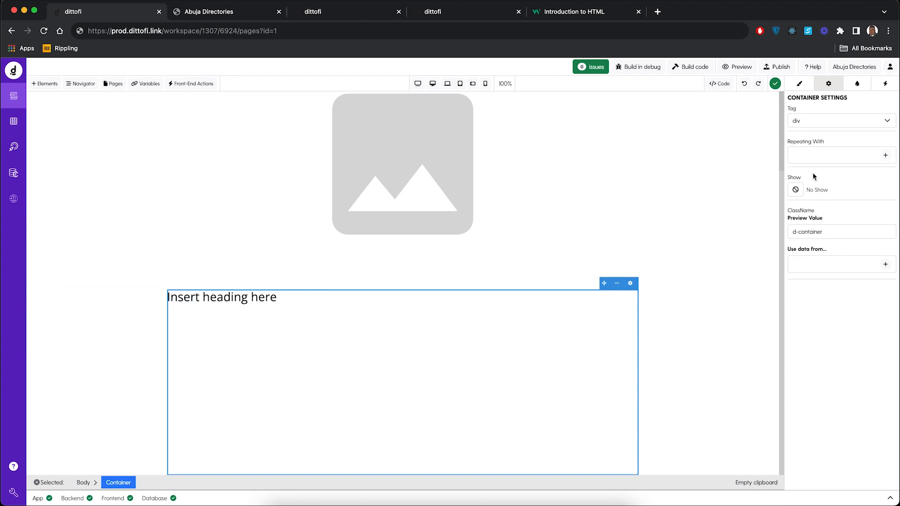
click(799, 84)
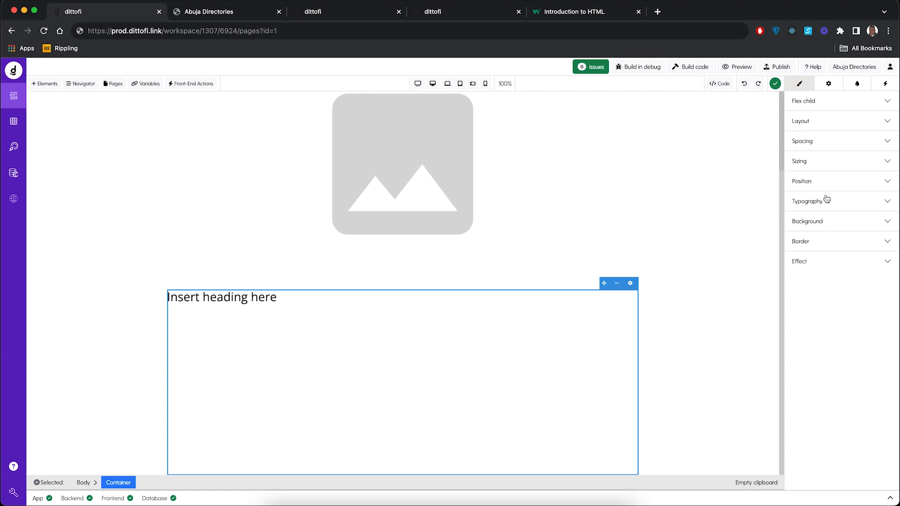
click(814, 142)
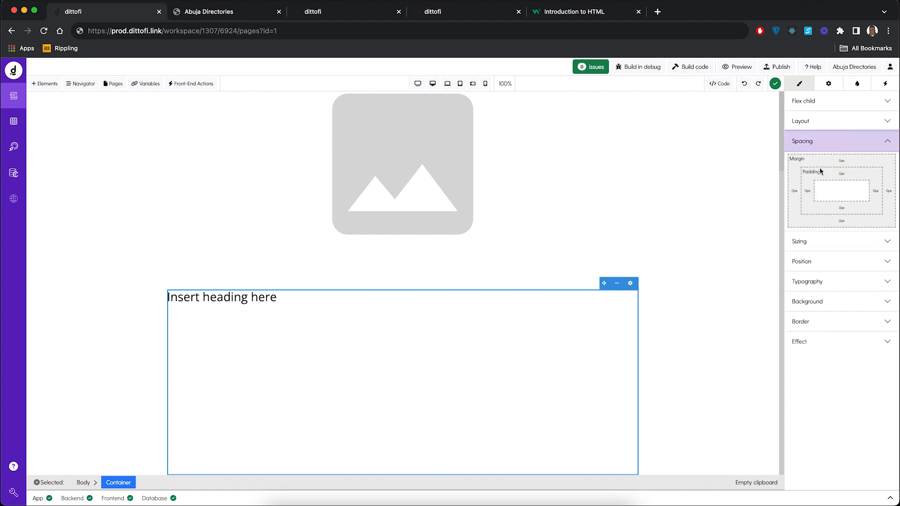
click(843, 222)
click(843, 235)
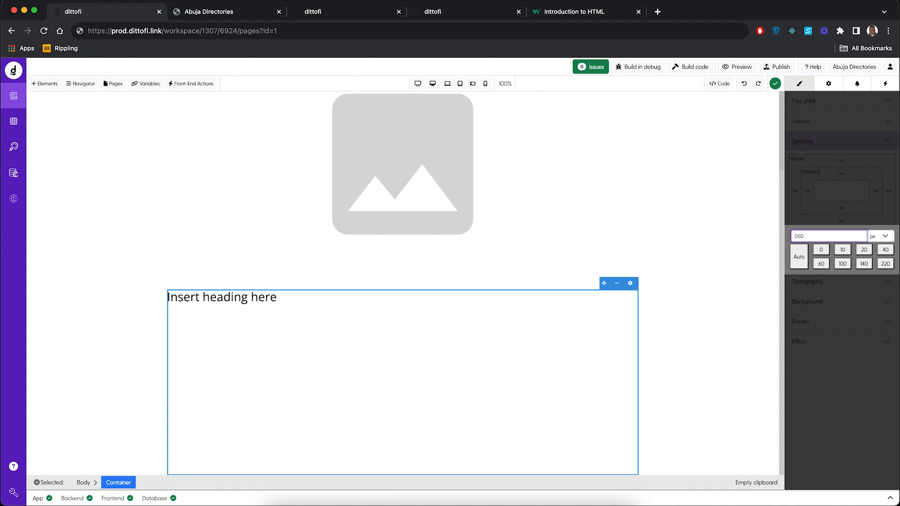
click(864, 398)
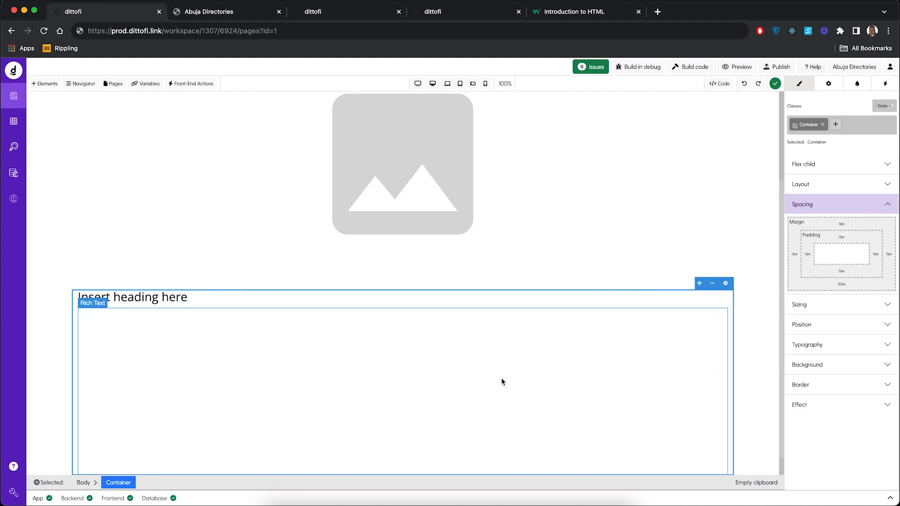
click(439, 471)
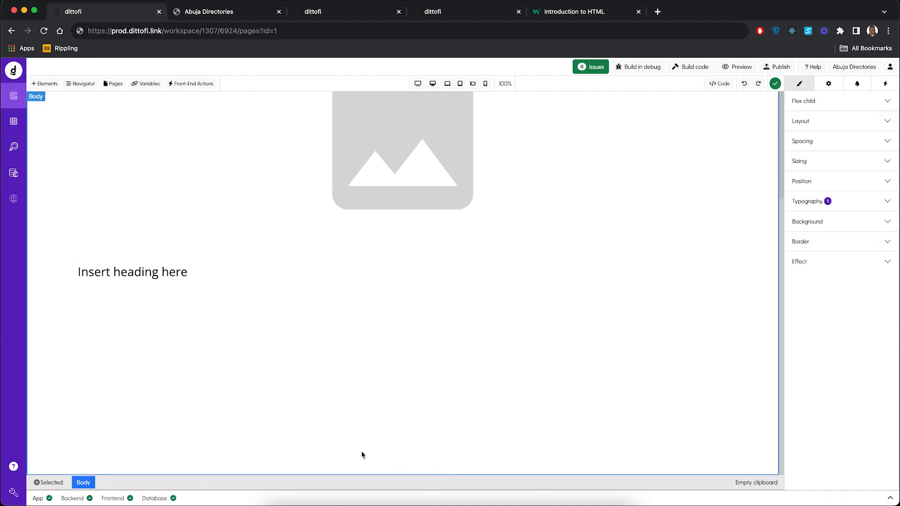
click(261, 341)
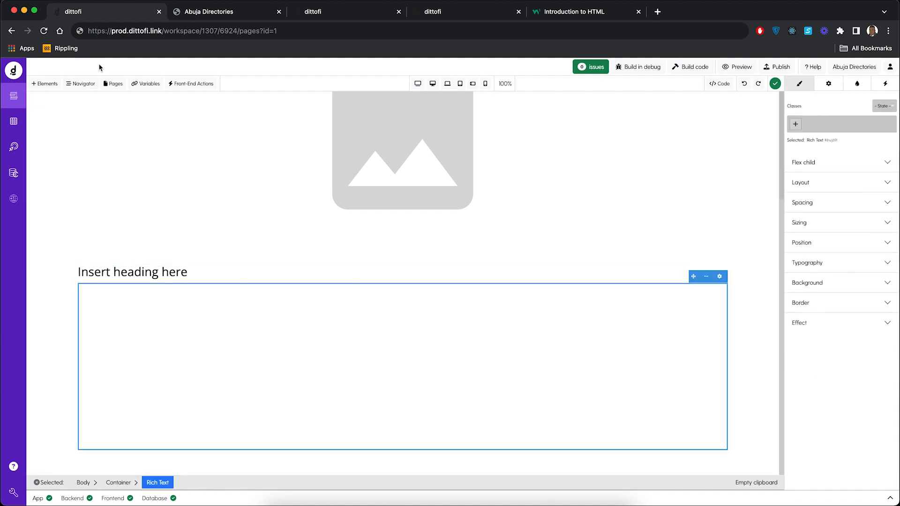
Step: Search the elements for heading, add a Heading element below the container at the end of the page, and select it
click(44, 84)
click(76, 160)
text(heading)
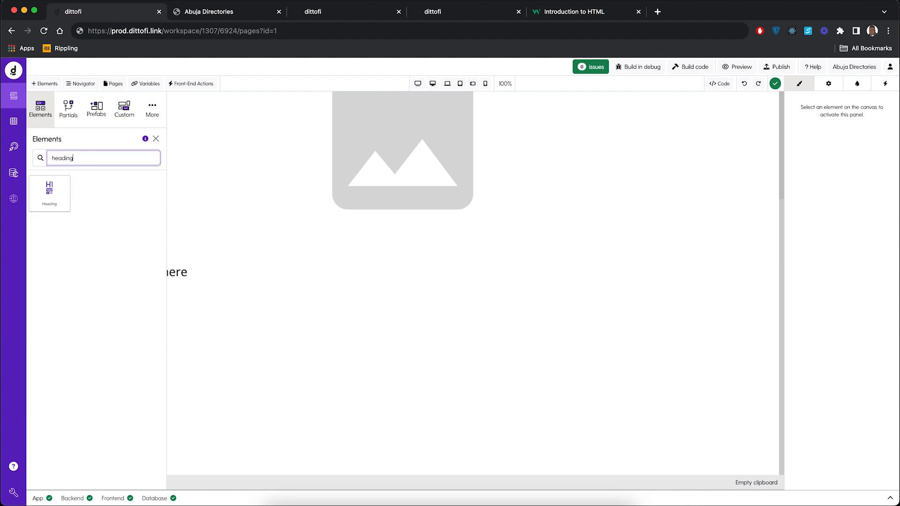
drag(52, 177, 264, 464)
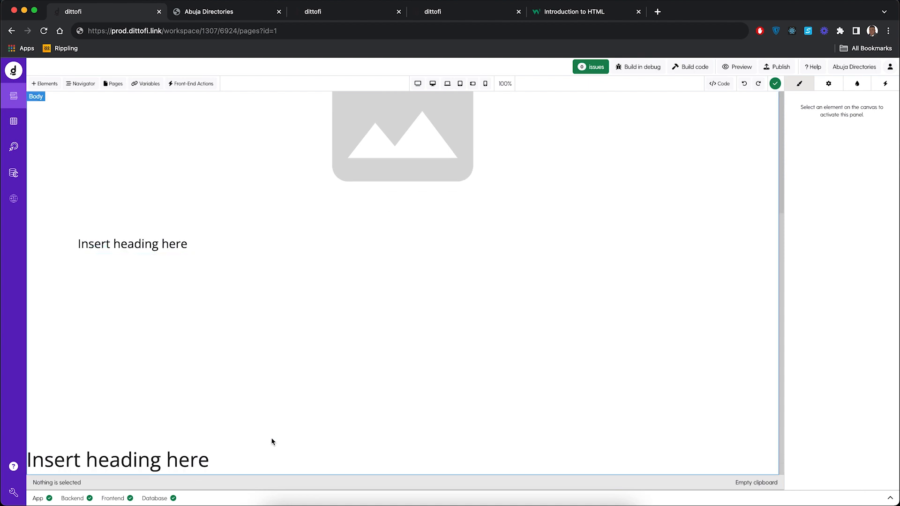
click(257, 466)
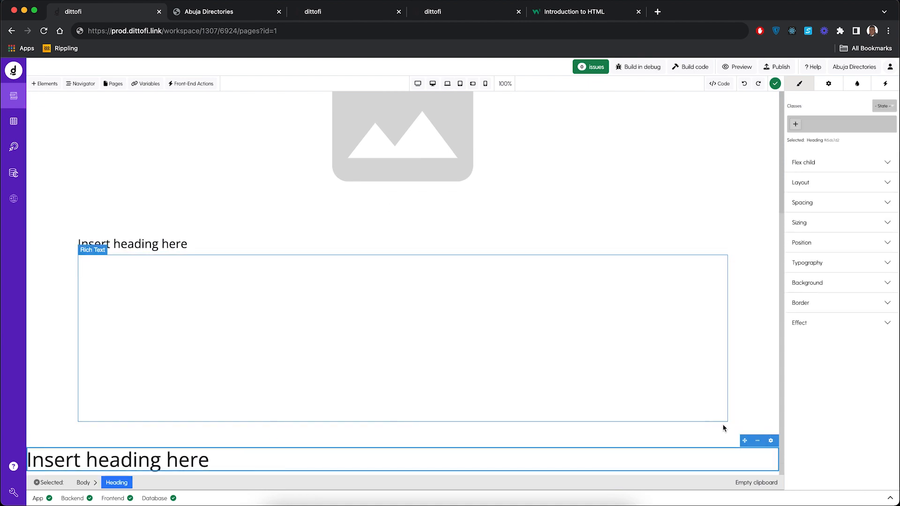
Step: Cut the new heading and paste it inside the container below the Rich Text element
click(765, 443)
click(717, 342)
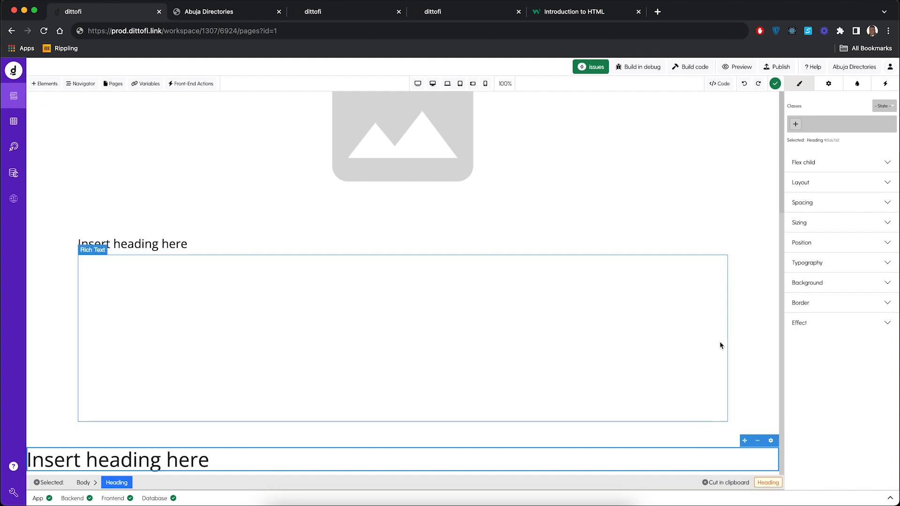
click(468, 409)
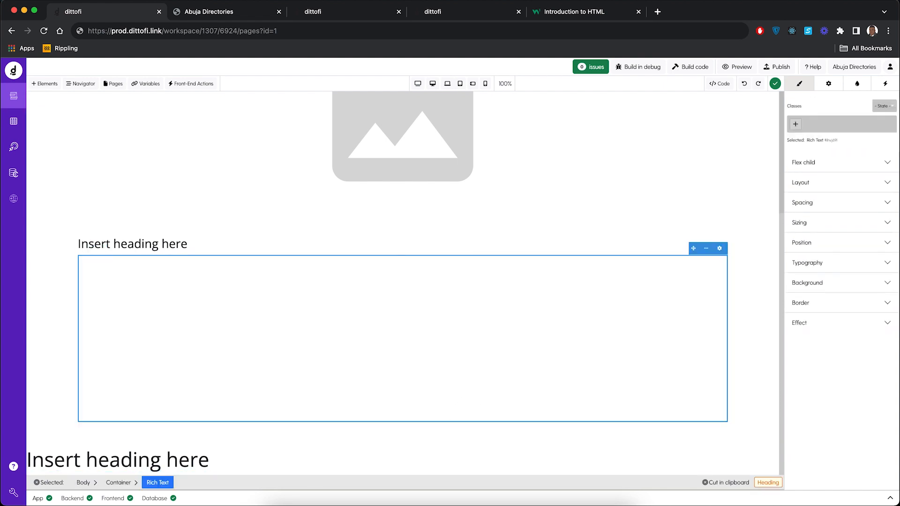
click(125, 486)
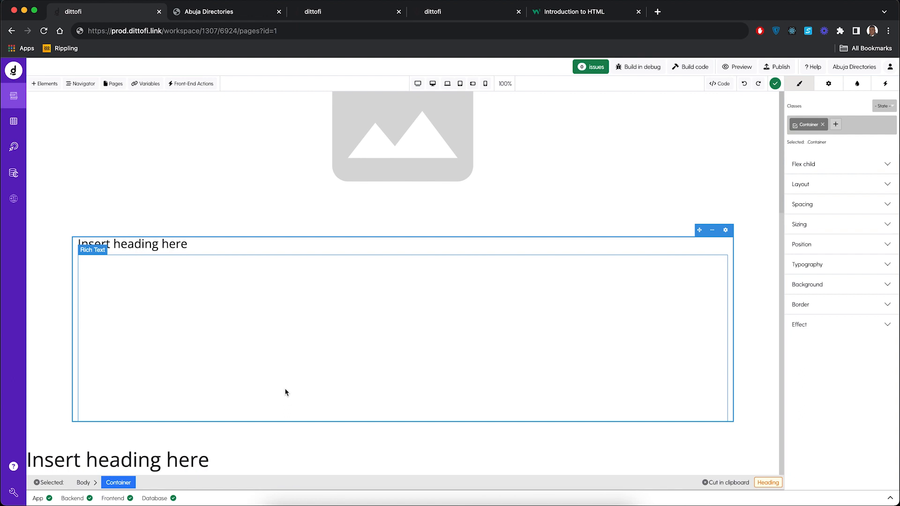
key(super+v)
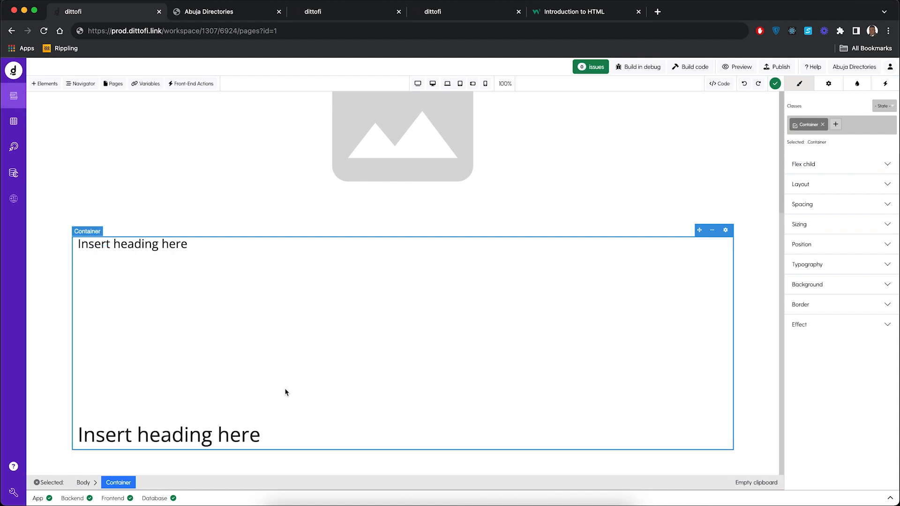
Step: Try to replace the text of the pasted heading below the Rich Text with "Address"
click(256, 440)
right_click(254, 437)
click(254, 437)
double_click(254, 437)
key(super+a)
text(Address)
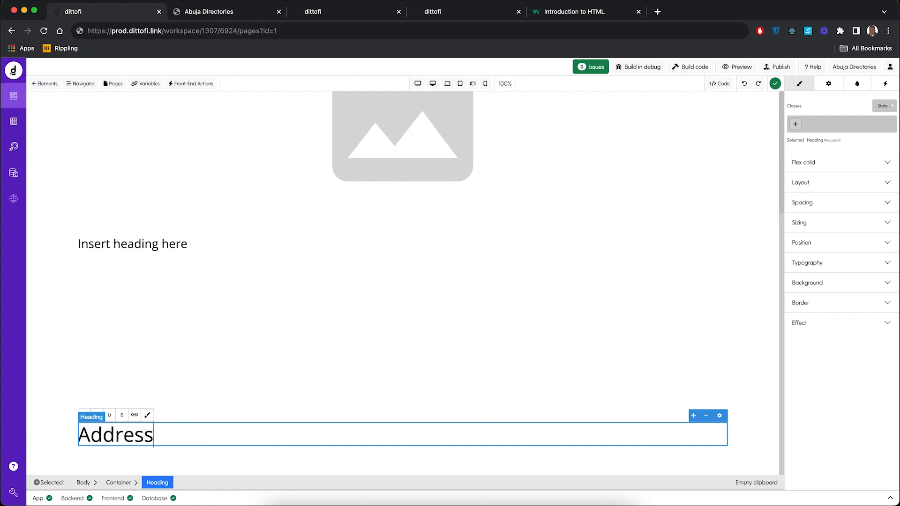
Step: Change the type of the heading below the Rich Text to h4
click(726, 418)
drag(687, 452, 676, 239)
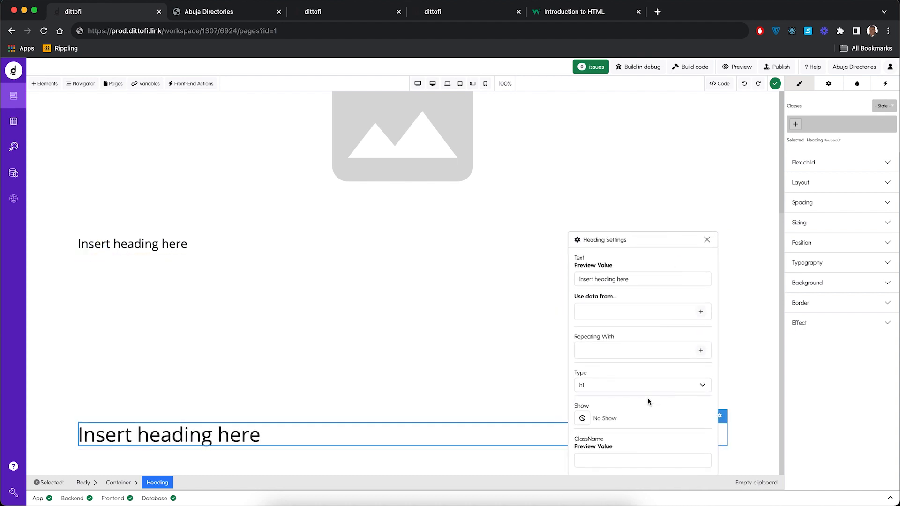
click(651, 386)
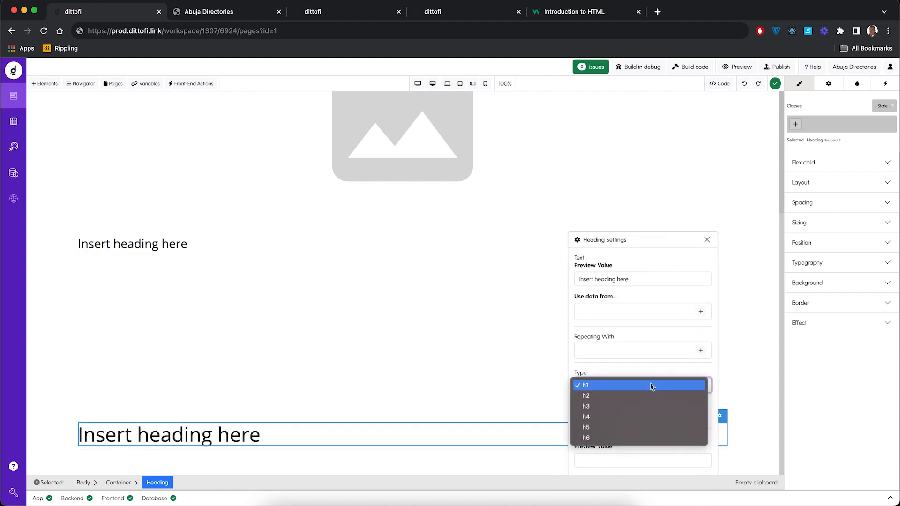
click(642, 418)
Step: Replace the h4 heading's placeholder text below the Rich Text with "Address" and close its settings
click(193, 442)
click(182, 442)
key(ctrl+a)
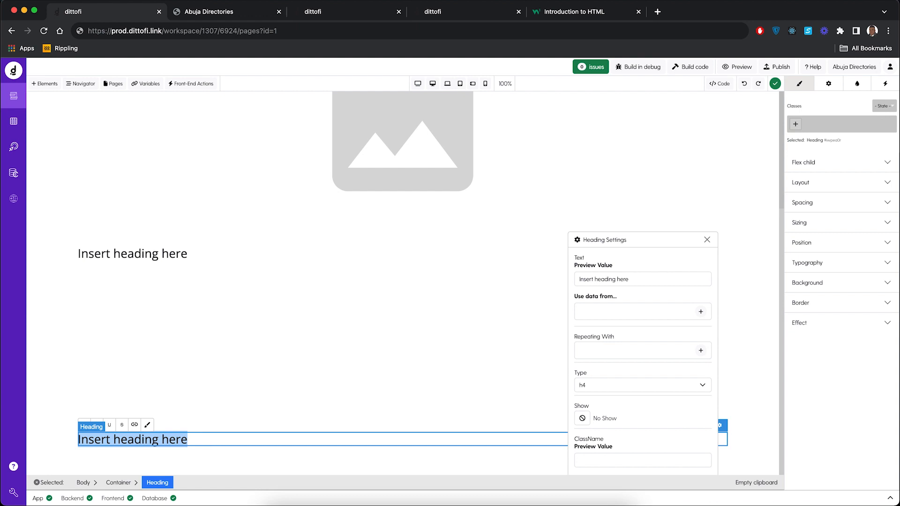
text(Address)
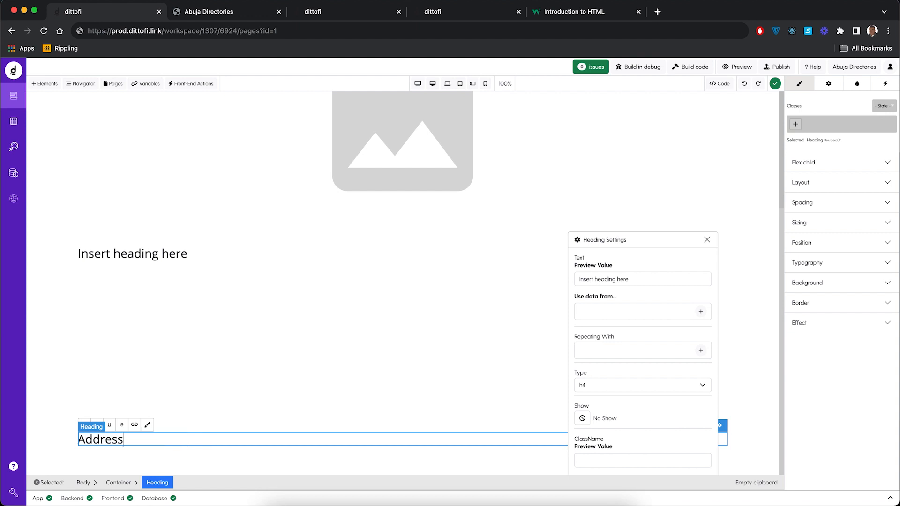
click(261, 464)
click(426, 437)
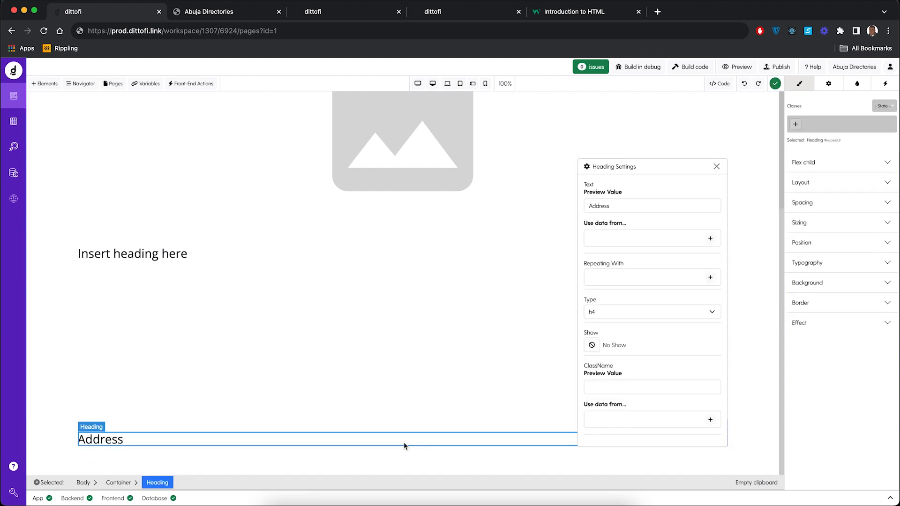
click(720, 170)
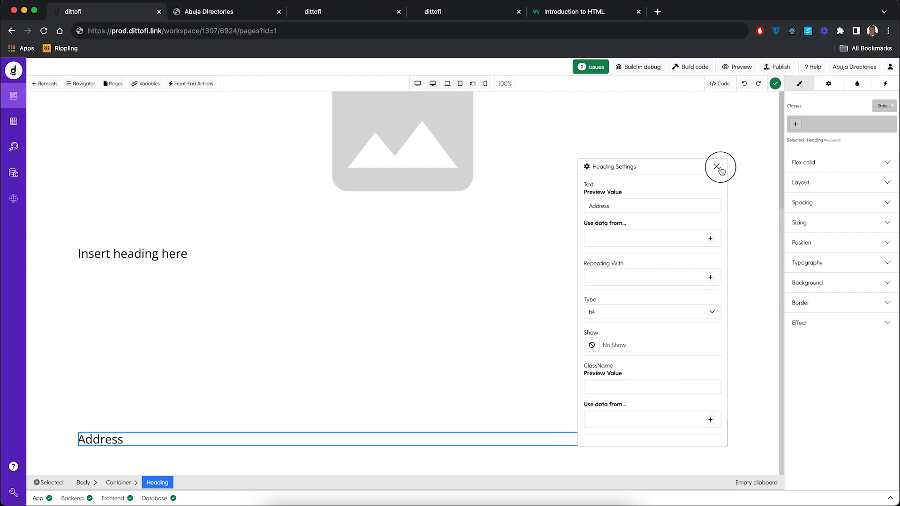
Step: Search the elements for para, add a Paragraph element below the container at the end of the page, and select it
click(44, 84)
click(66, 158)
text(para)
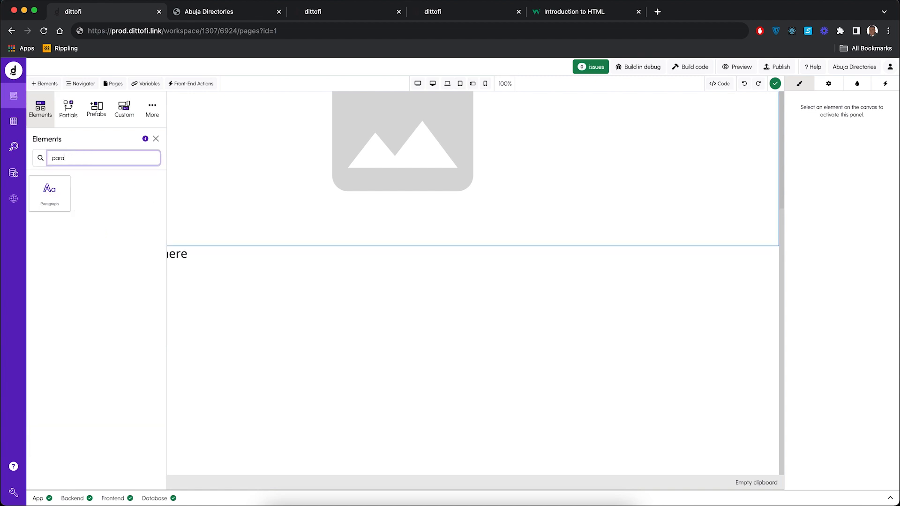
click(71, 193)
drag(70, 193, 251, 468)
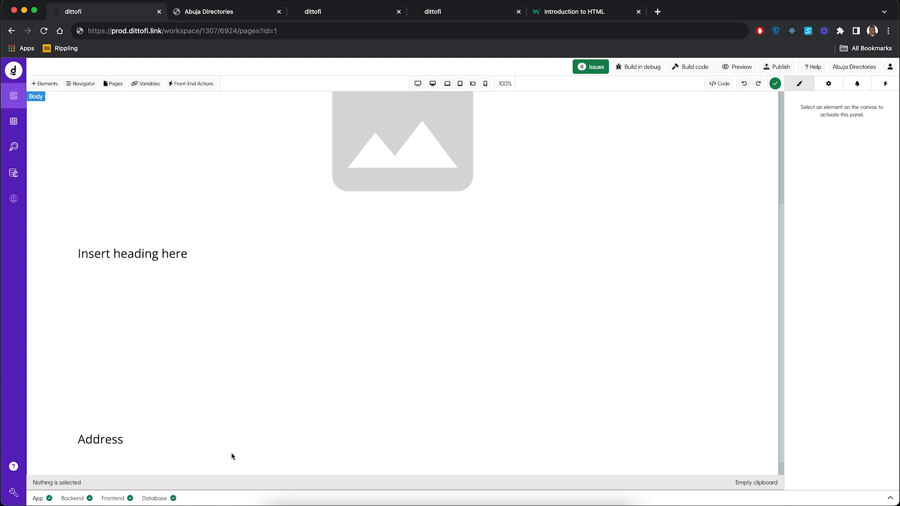
click(175, 465)
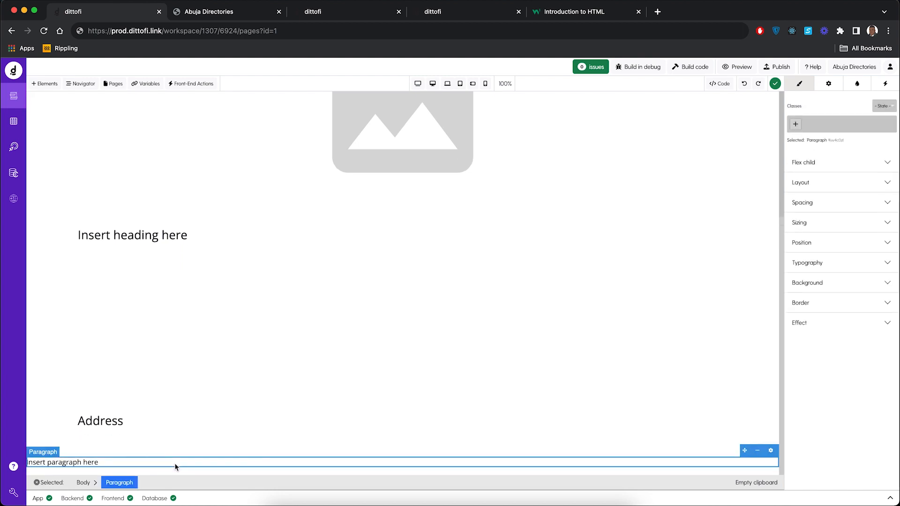
Step: Cut the new paragraph and paste it inside the container under the Address heading
click(758, 450)
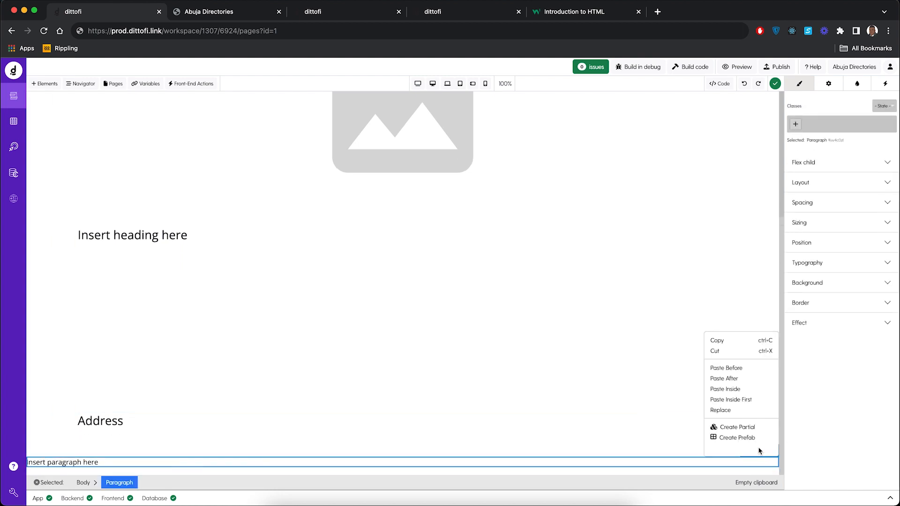
click(716, 351)
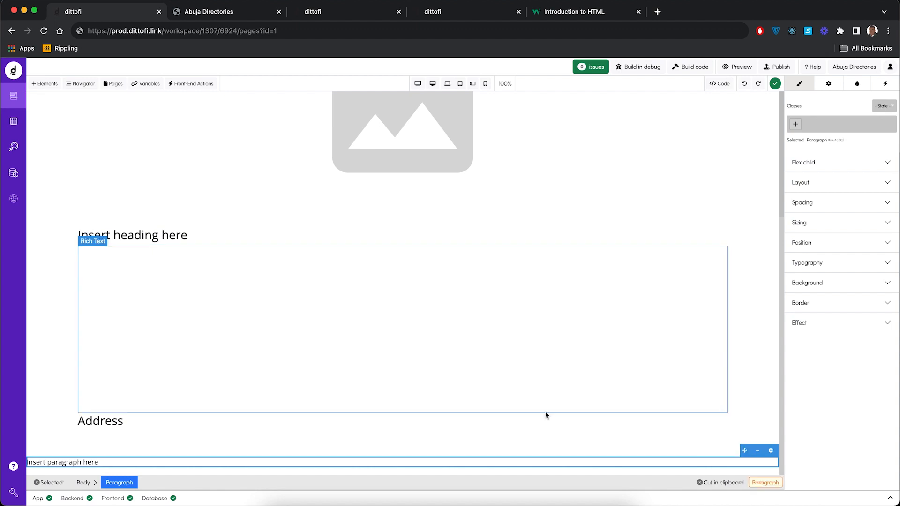
click(358, 421)
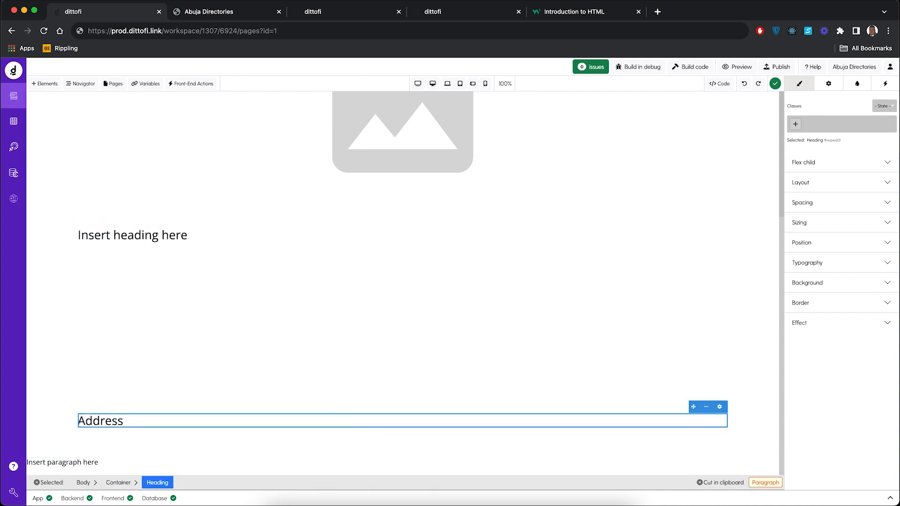
click(118, 483)
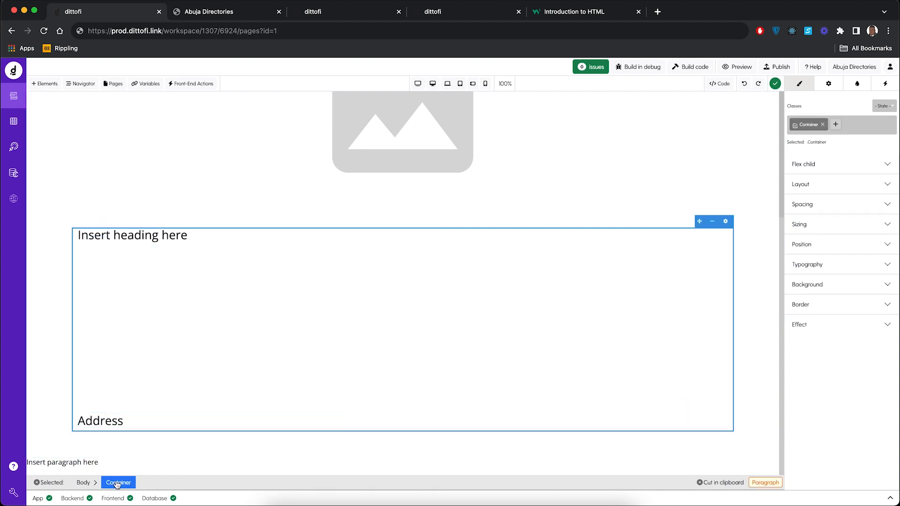
click(713, 222)
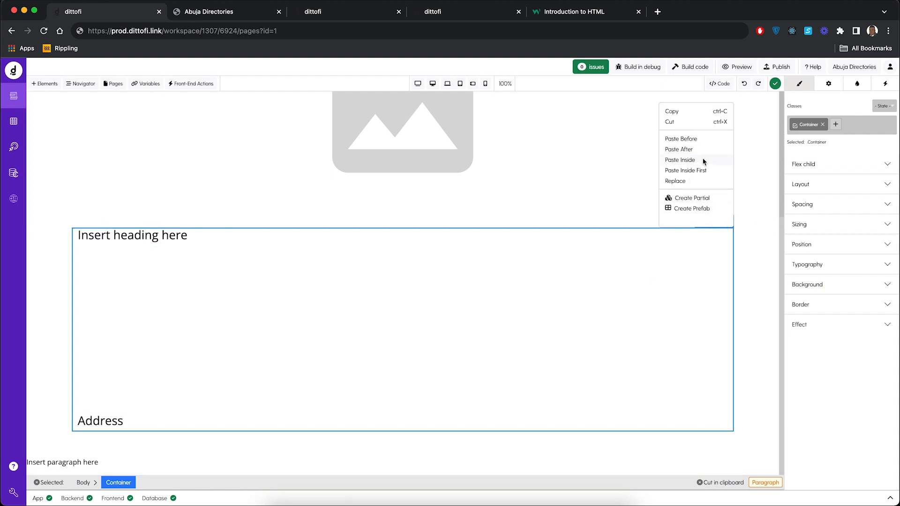
click(679, 160)
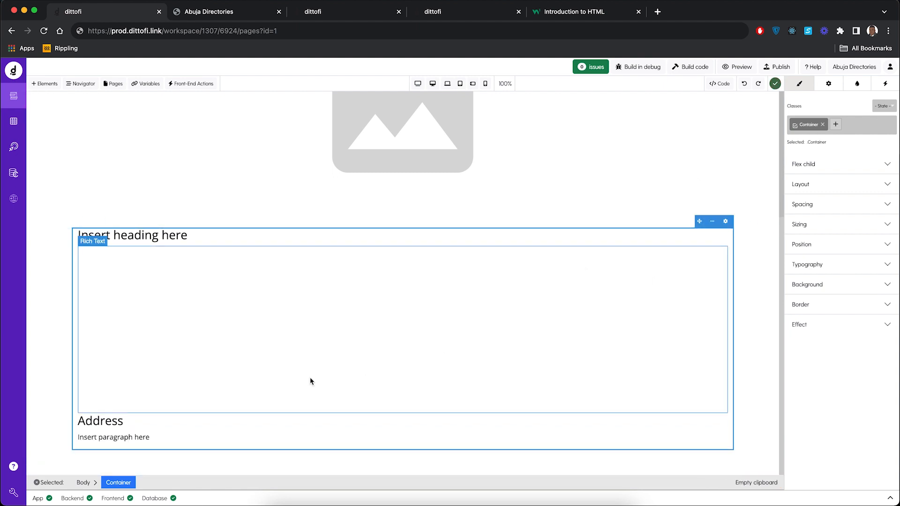
click(57, 336)
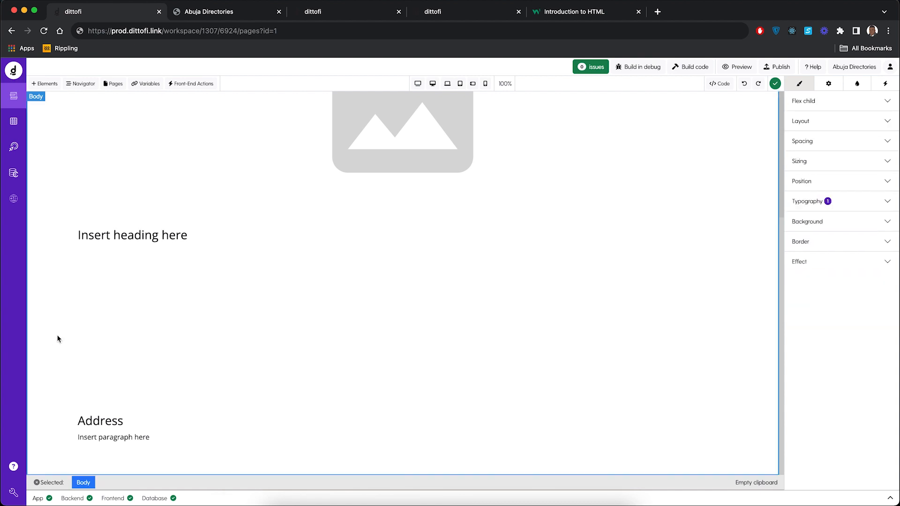
scroll(289, 307, up, 4)
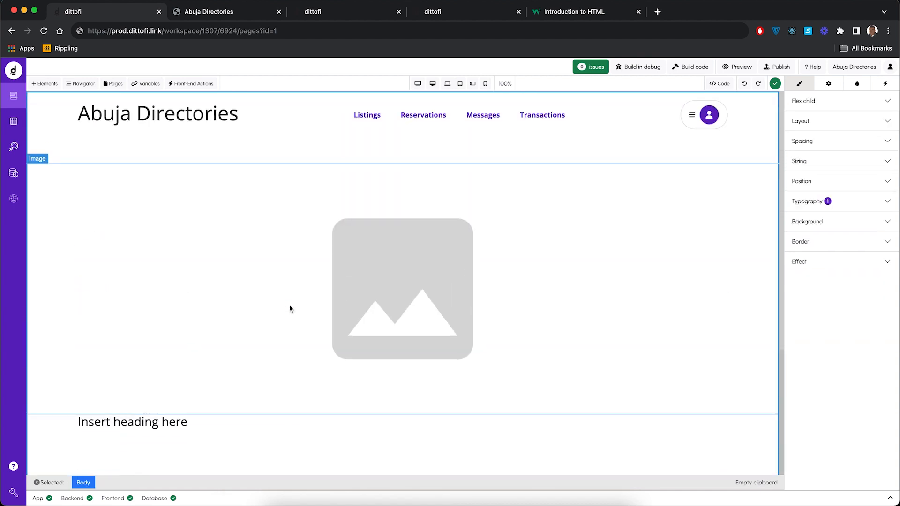